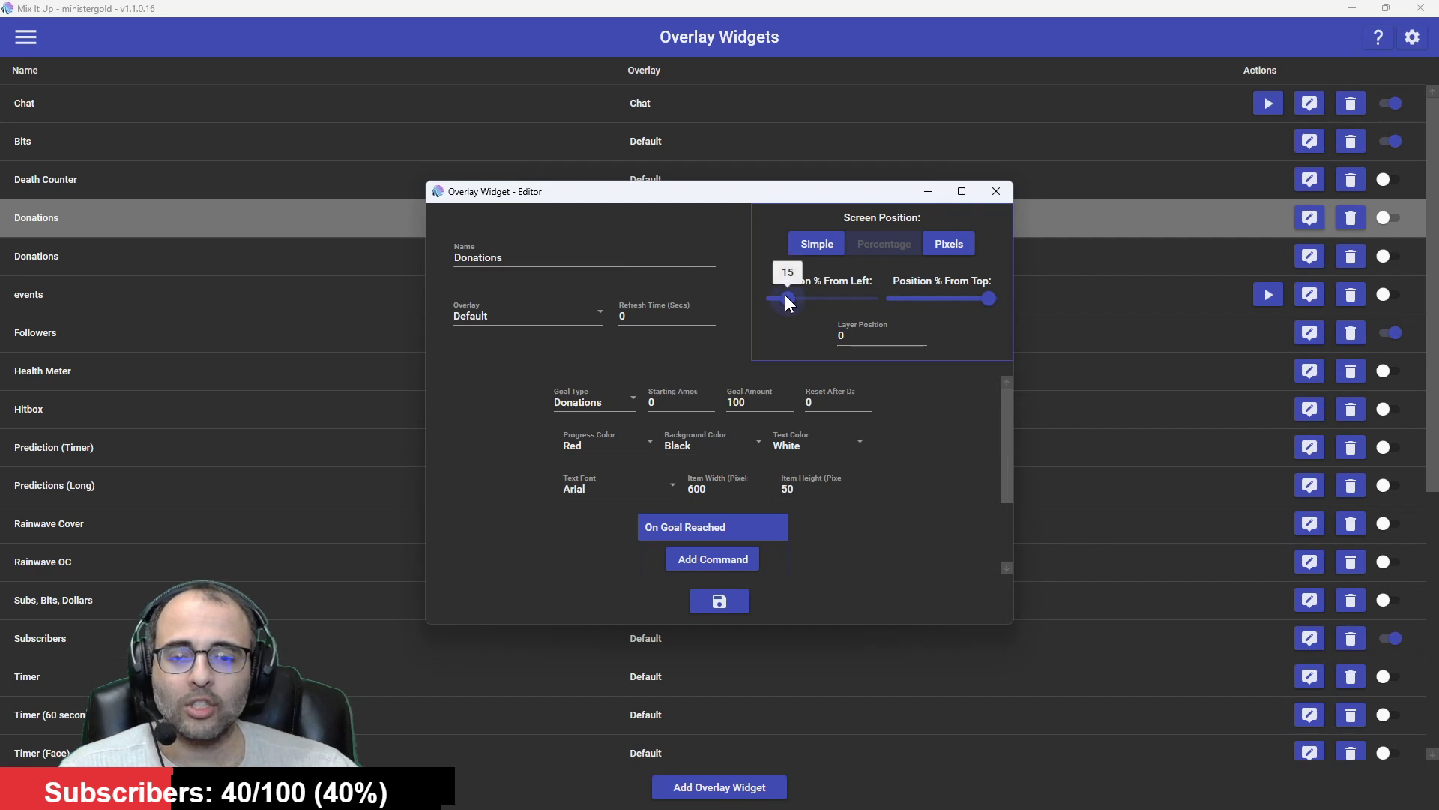
# Copy the Donations widget's entire HTML style code and paste it into the Notepad document in place of its existing text.
pyautogui.click(984, 300)
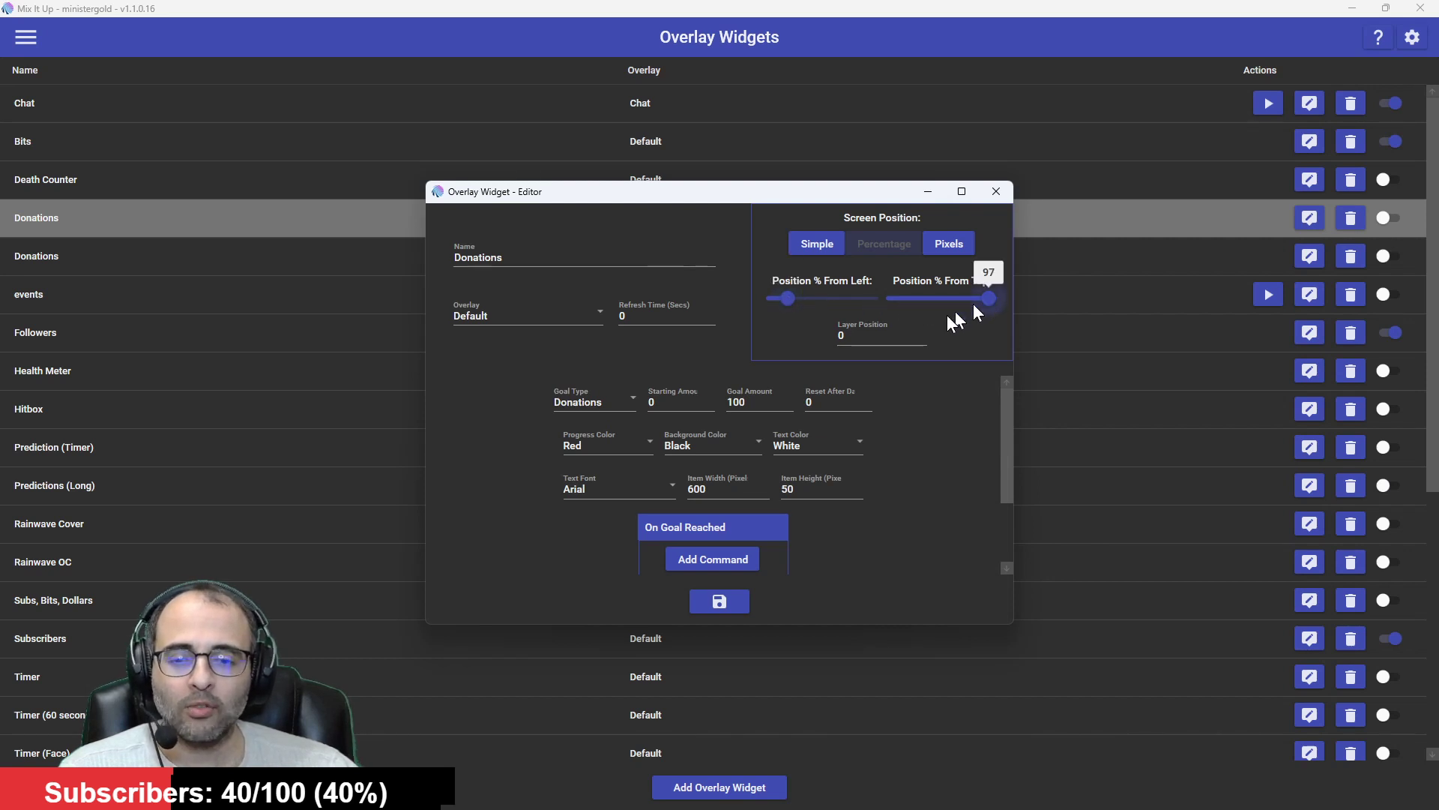
pyautogui.scroll(-3, 484, 473)
pyautogui.click(841, 541)
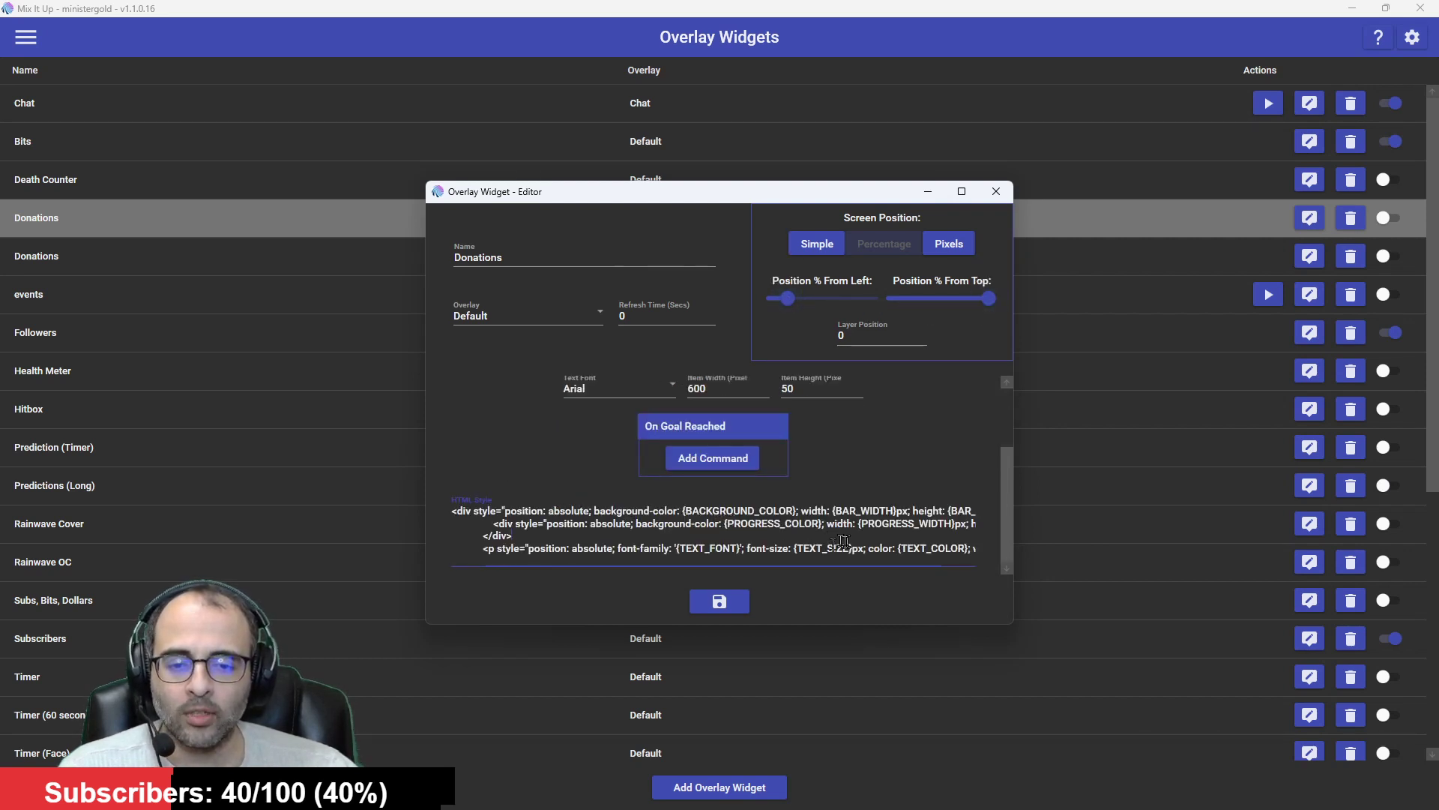
pyautogui.press('End')
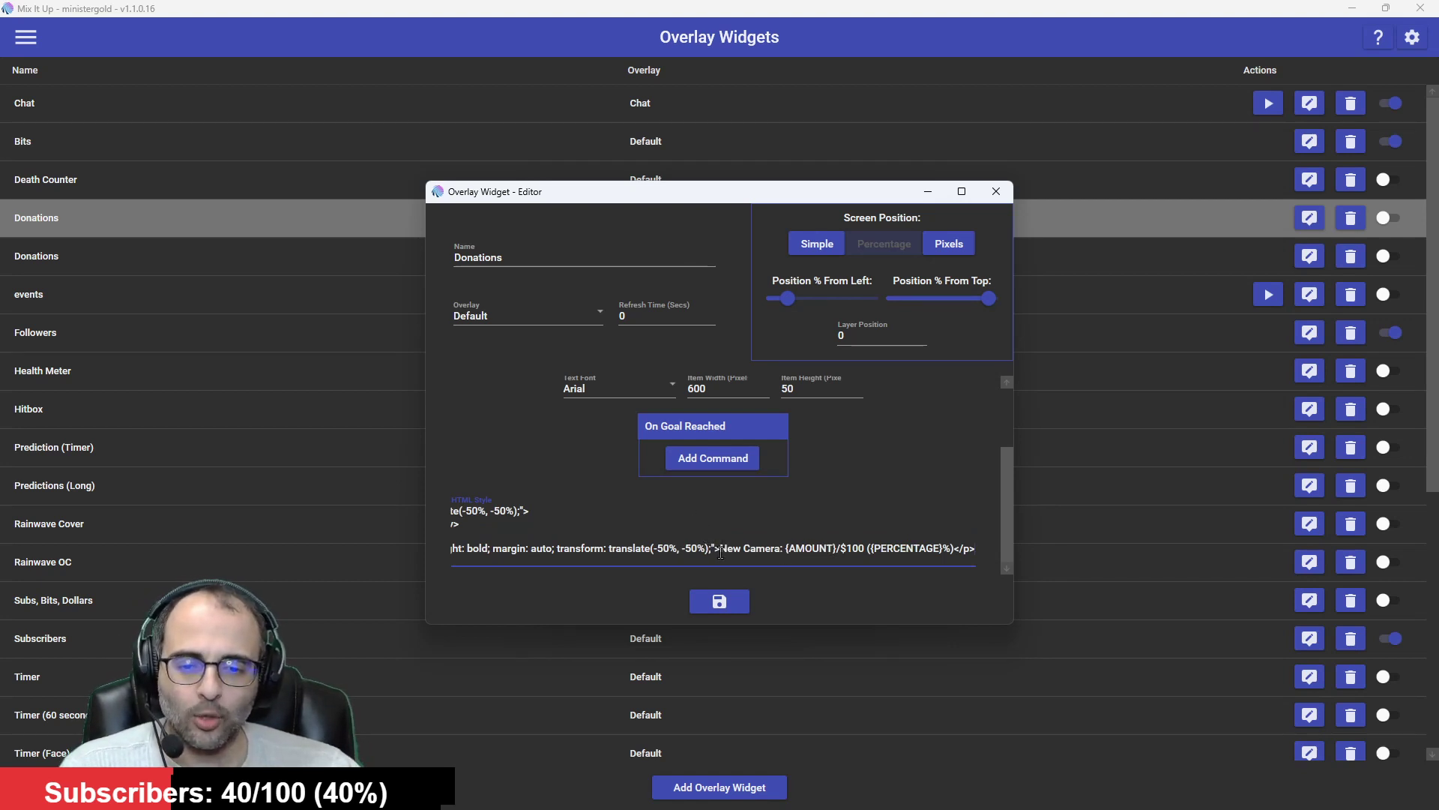
pyautogui.moveTo(746, 545)
pyautogui.mouseDown()
pyautogui.moveTo(517, 548)
pyautogui.moveTo(789, 548)
pyautogui.moveTo(772, 548)
pyautogui.mouseUp()
pyautogui.hotkey('ctrl', 'a')
pyautogui.hotkey('ctrl', 'c')
pyautogui.hotkey('alt', 'Tab')
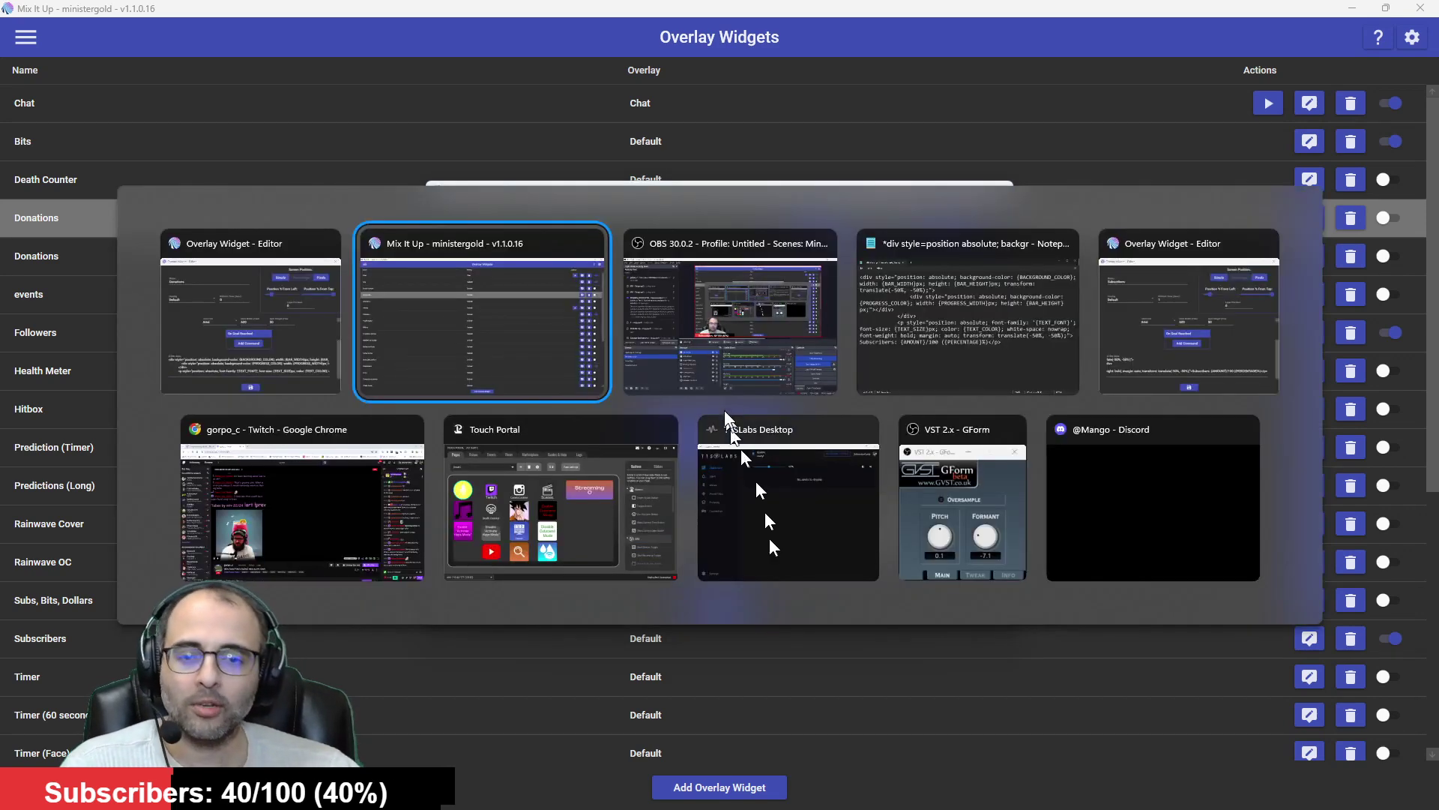
pyautogui.click(916, 314)
pyautogui.hotkey('ctrl', 'v')
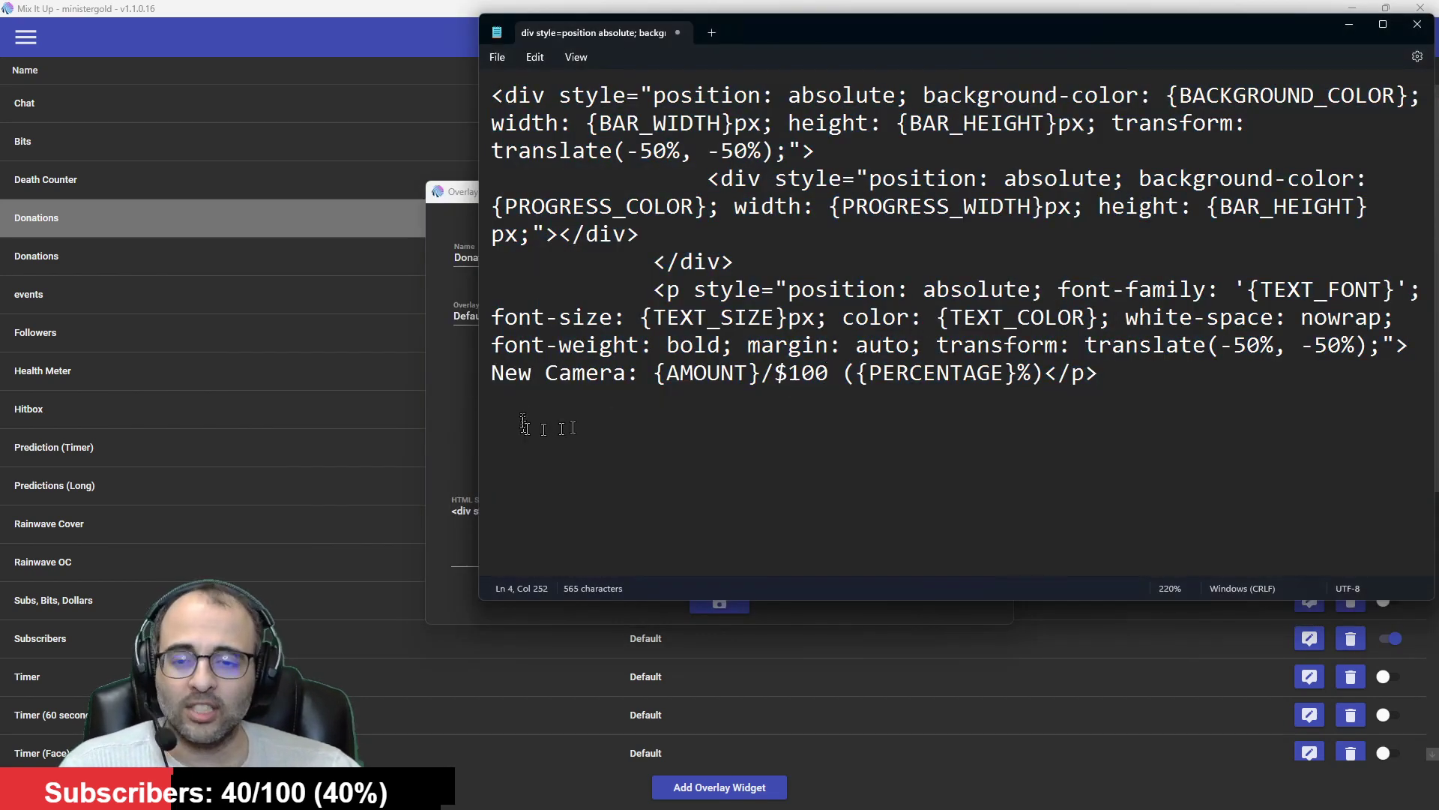
# Highlight the "New Camera:" label in the pasted HTML code and close the Donations widget editor.
pyautogui.moveTo(509, 383); pyautogui.dragTo(643, 379)
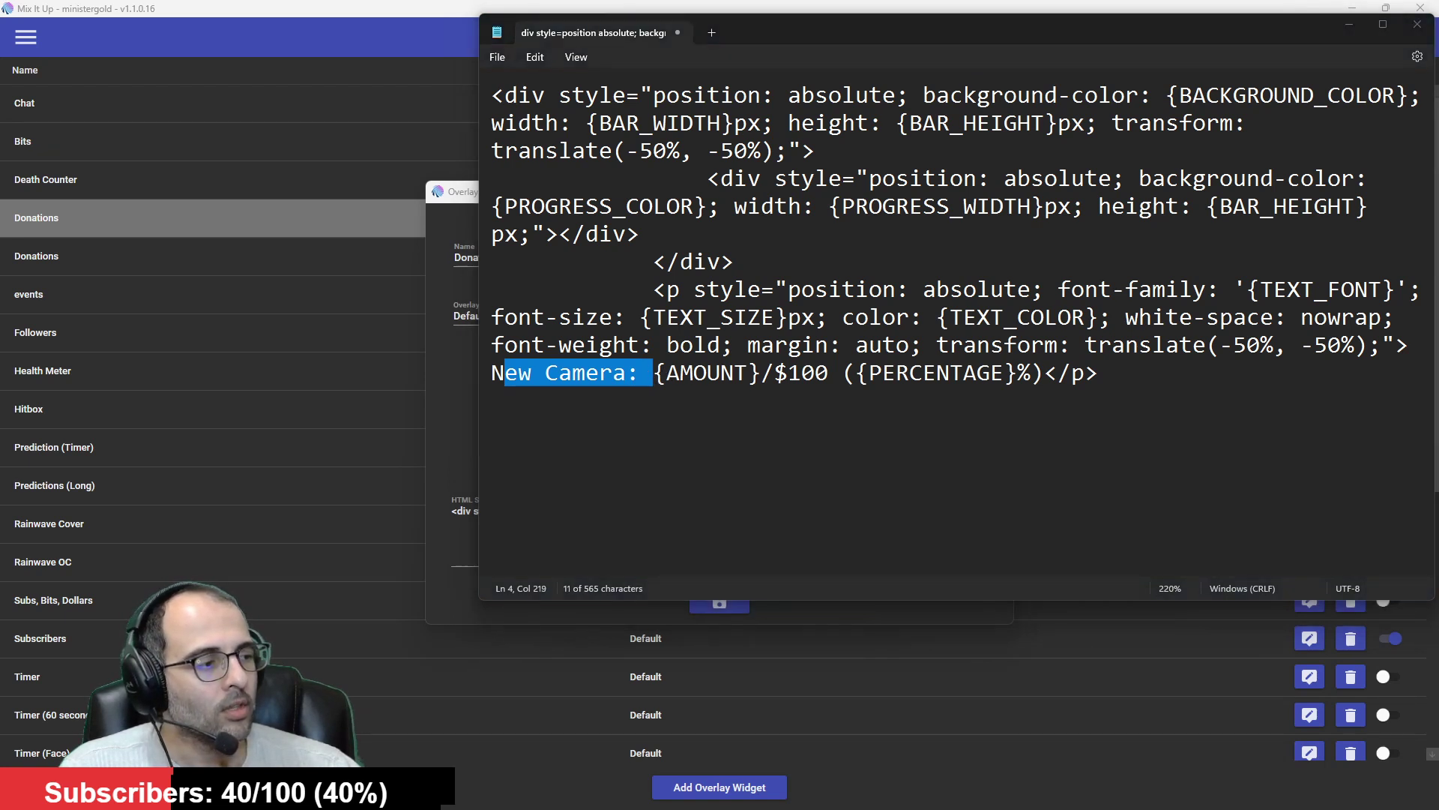
pyautogui.click(627, 373)
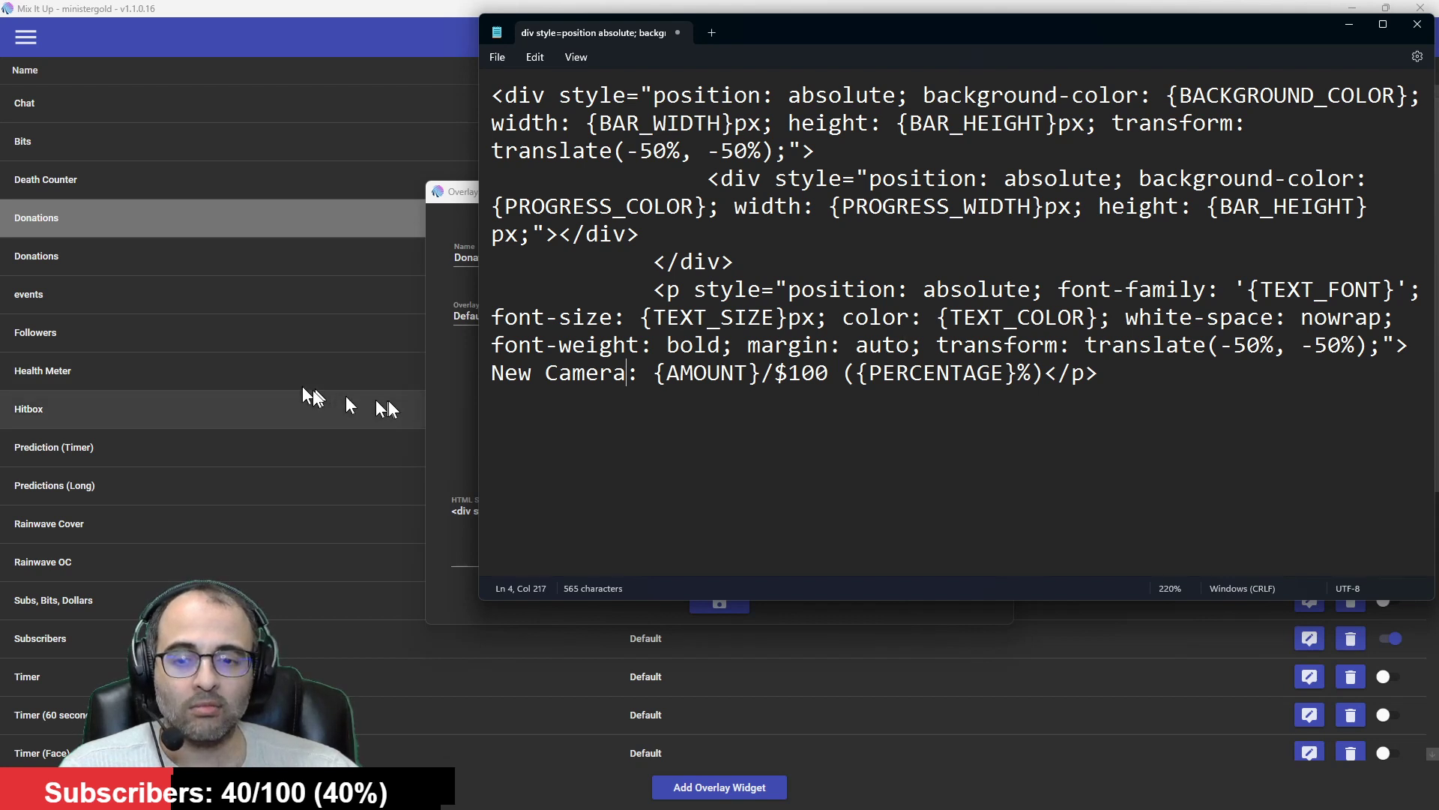
pyautogui.click(444, 401)
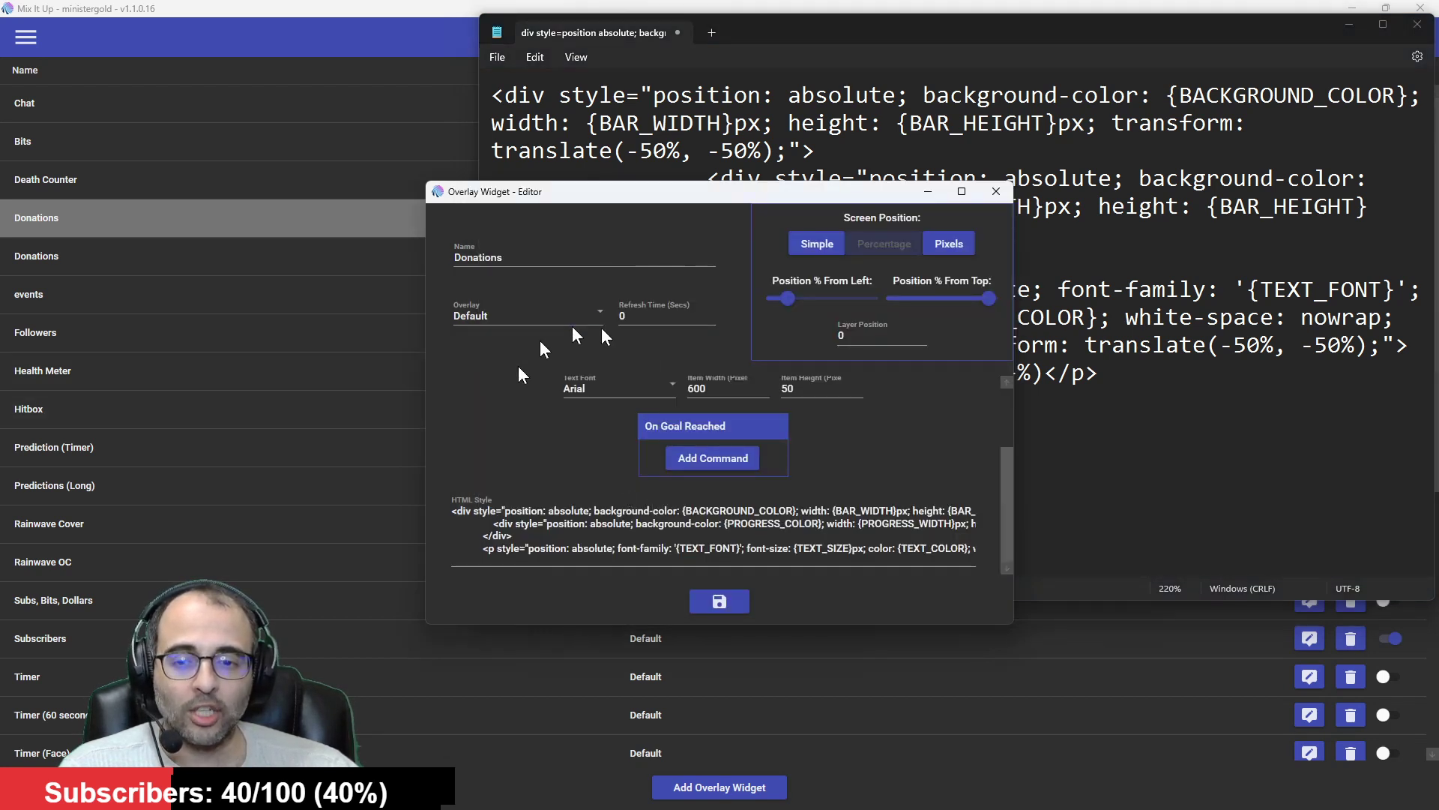
pyautogui.click(996, 192)
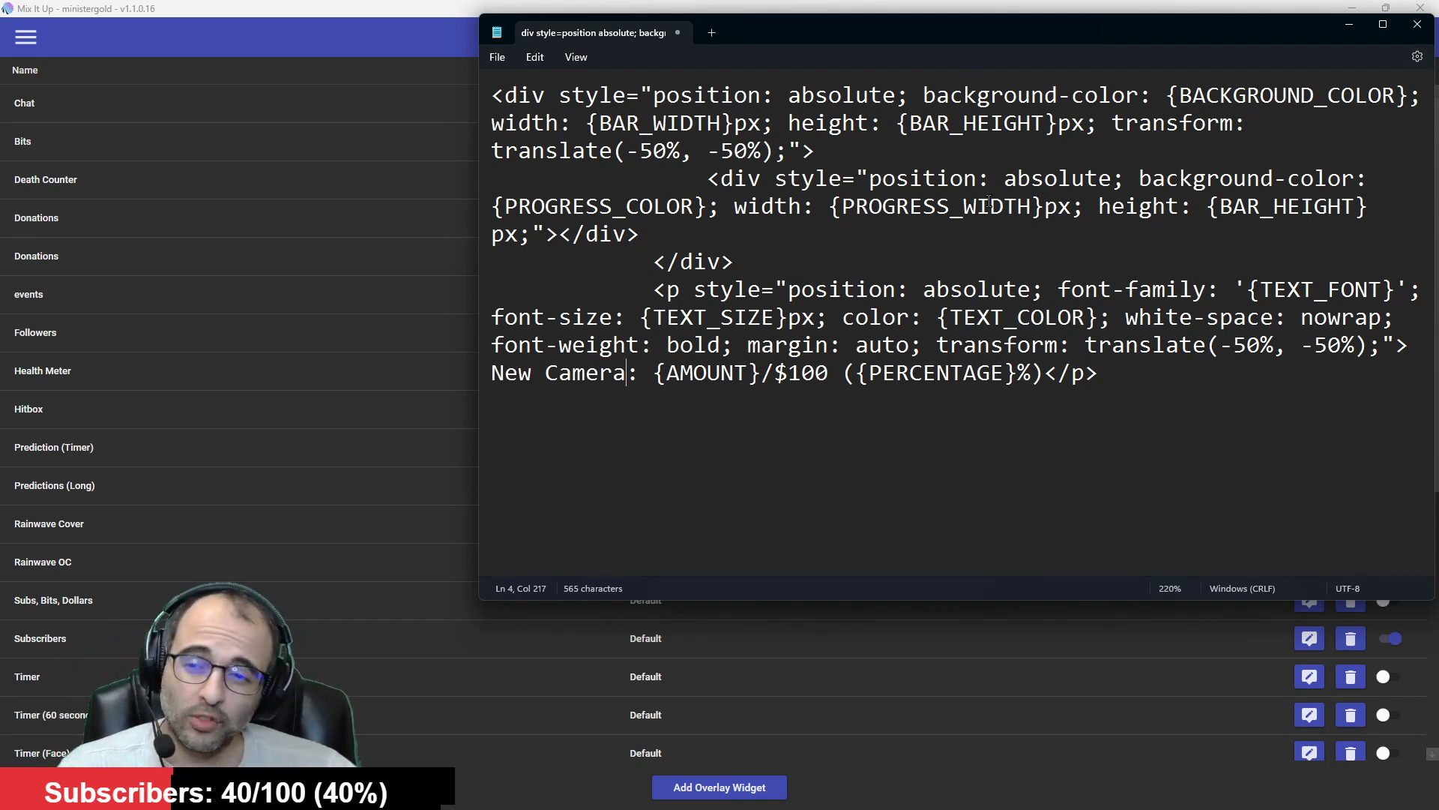
# Open the Services page, browse the charities offered by the DonorDrive service, and look through the remaining services.
pyautogui.click(30, 43)
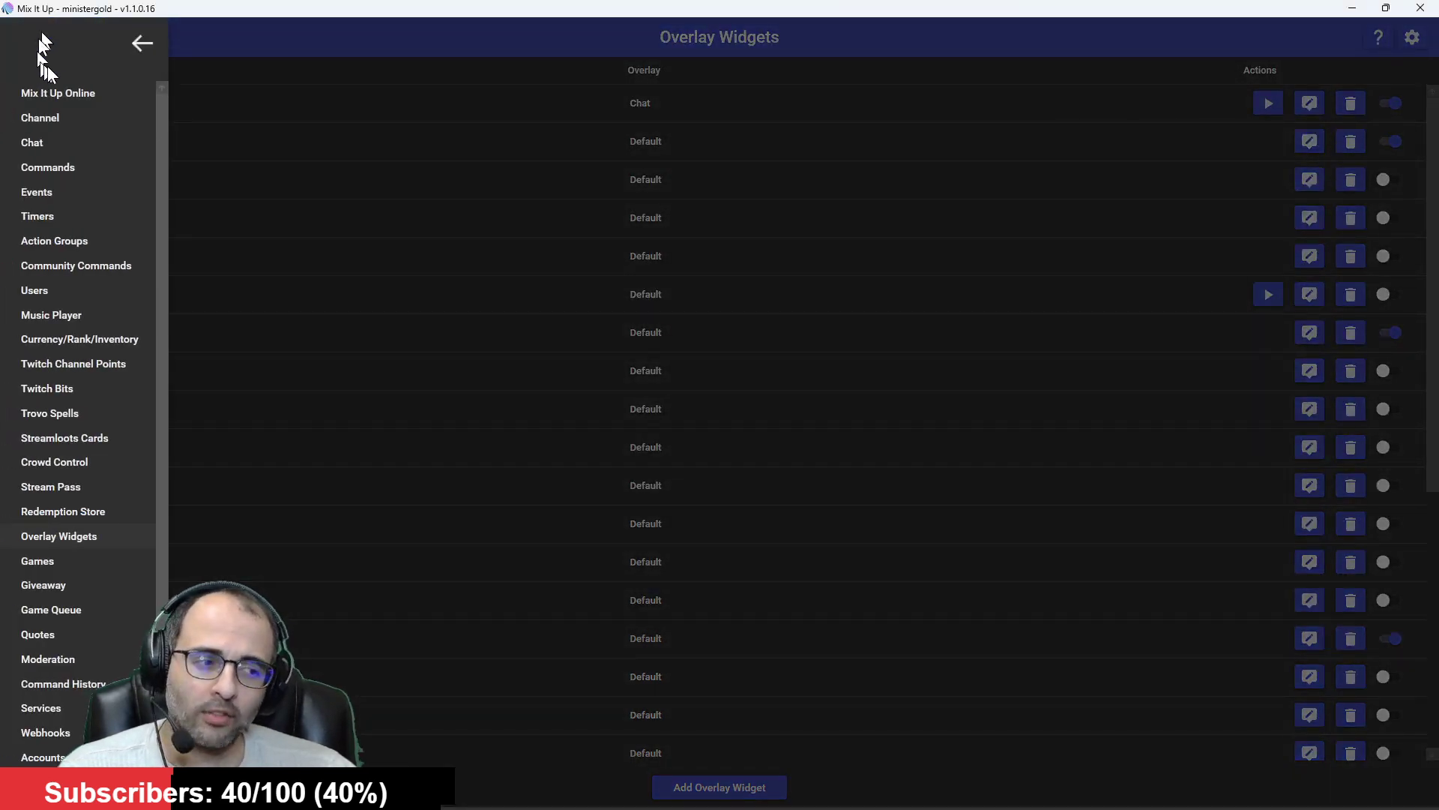
pyautogui.scroll(-1, 111, 618)
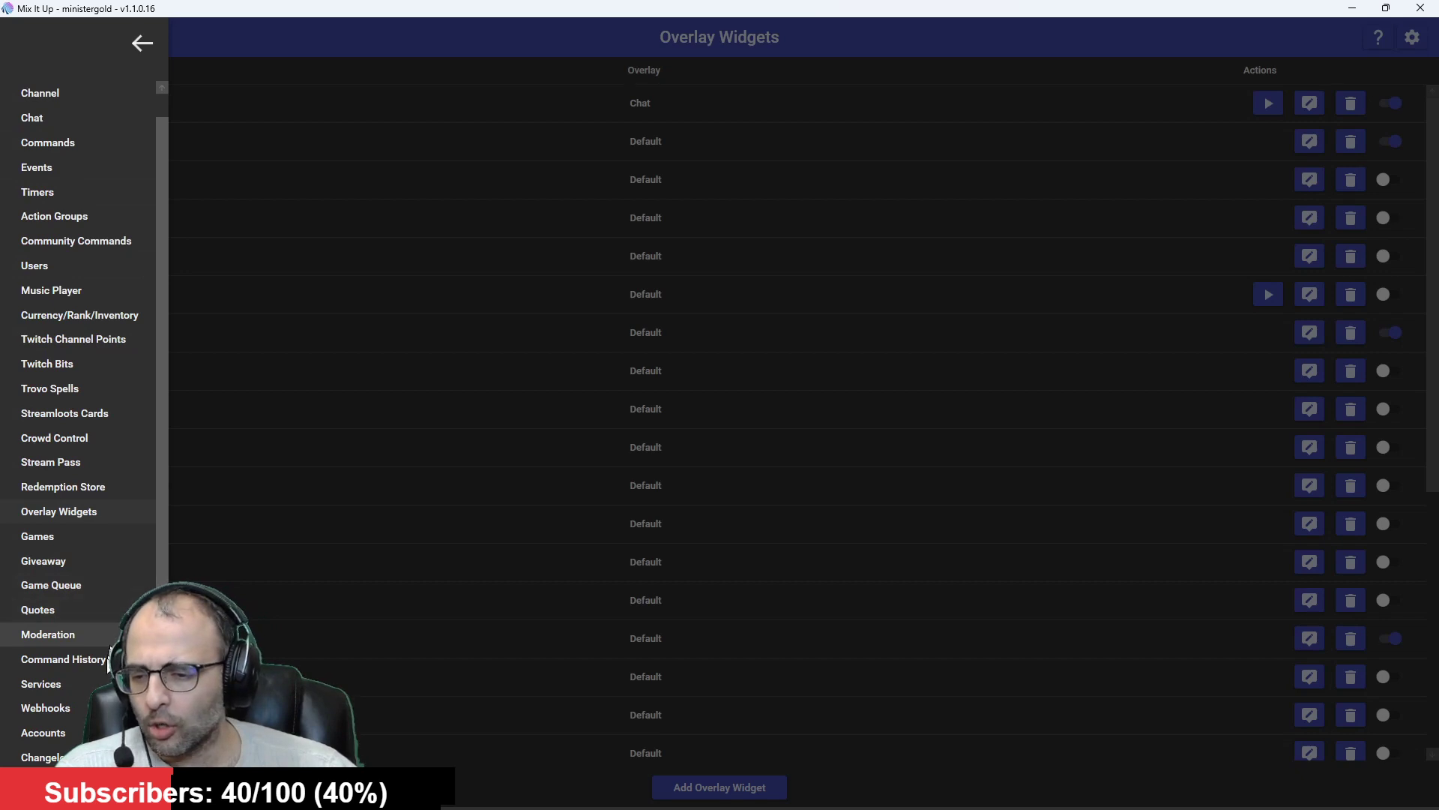
pyautogui.click(42, 683)
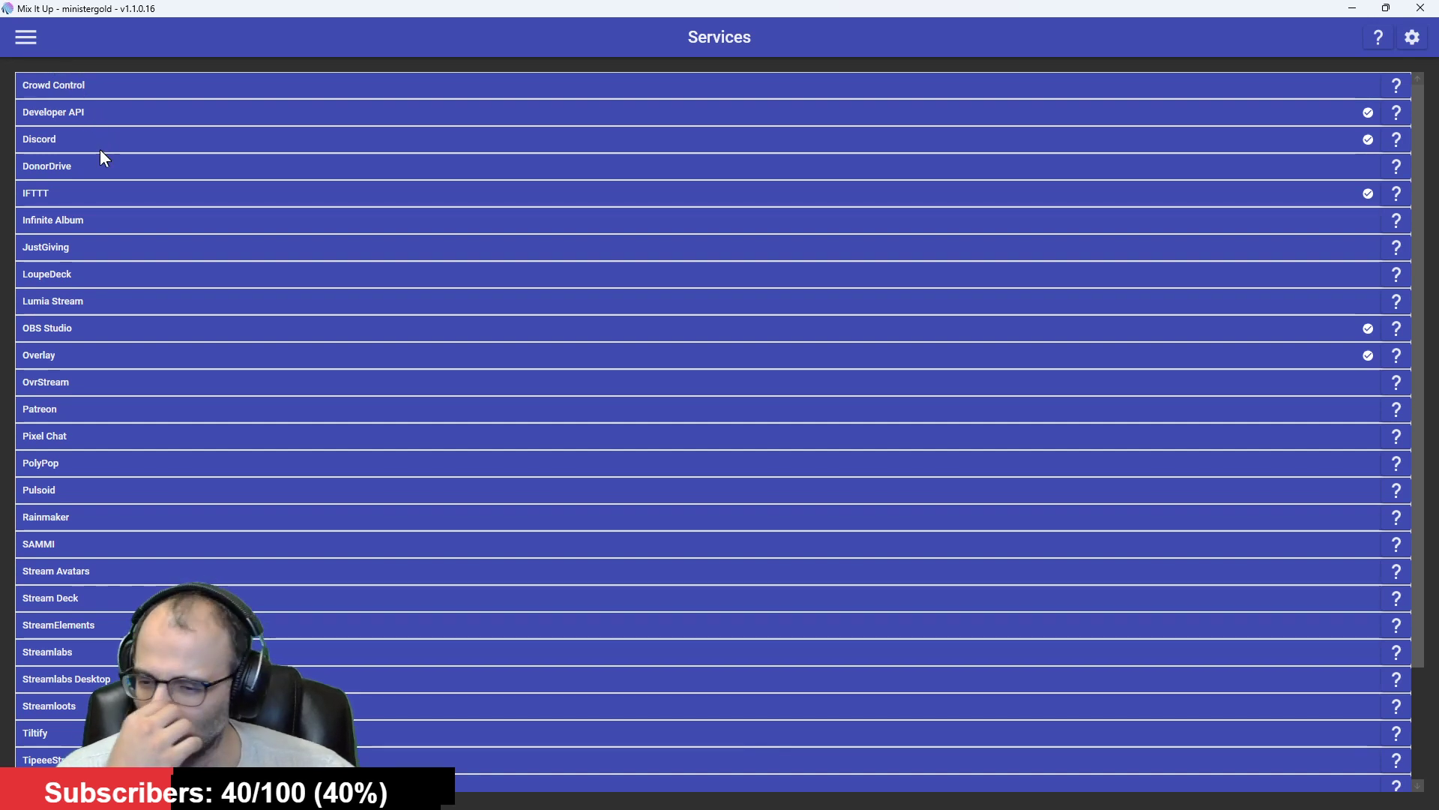
pyautogui.click(78, 164)
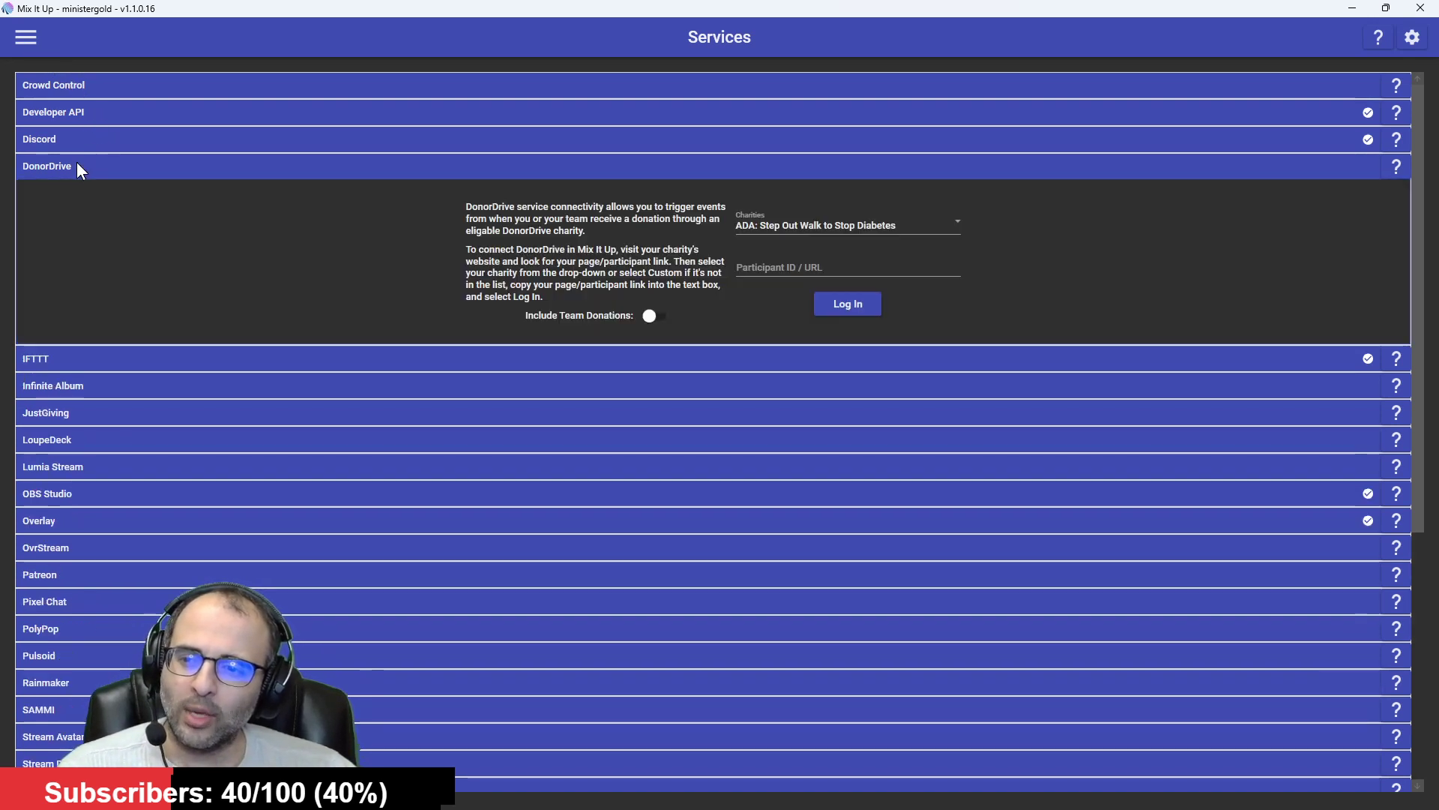
pyautogui.click(904, 222)
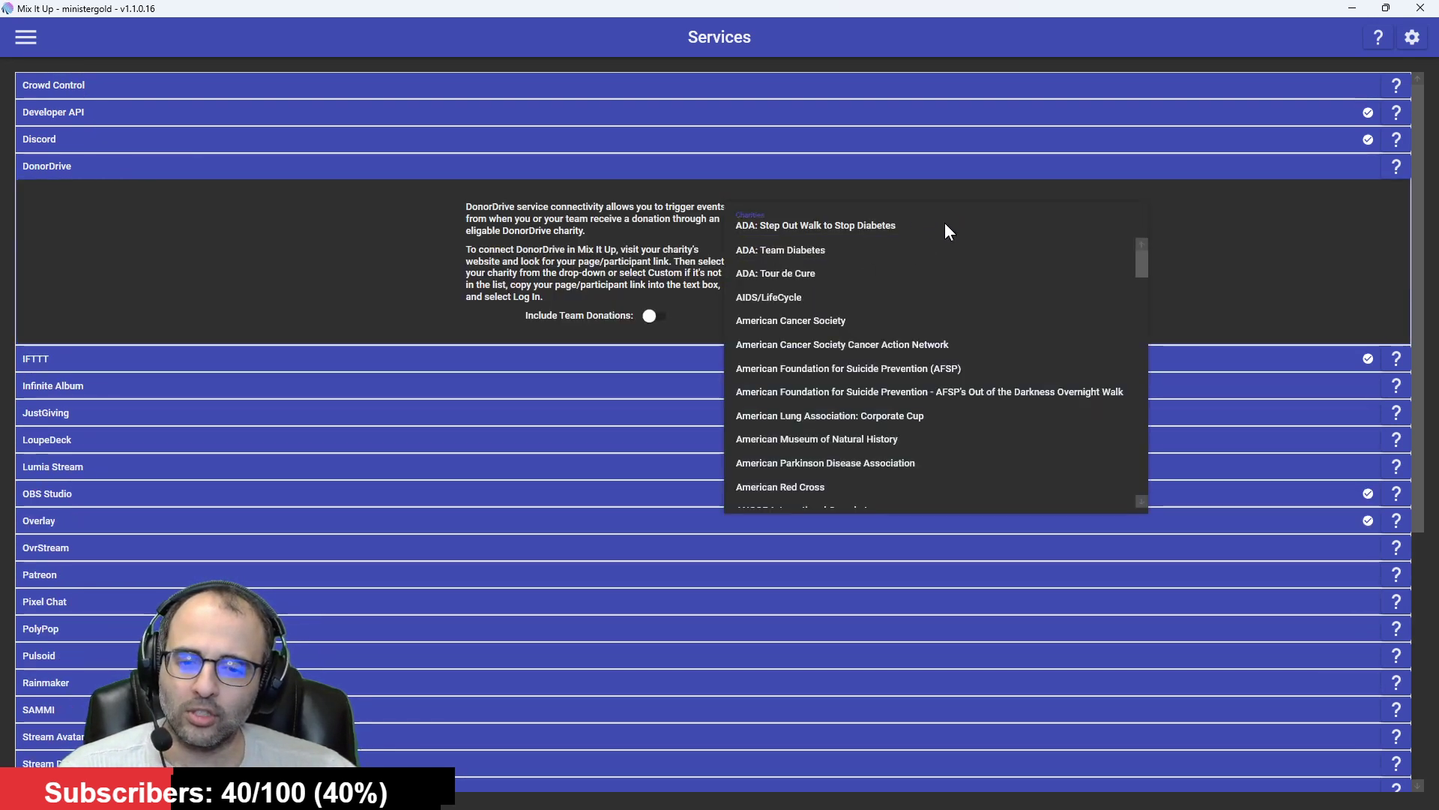
pyautogui.scroll(-20, 854, 321)
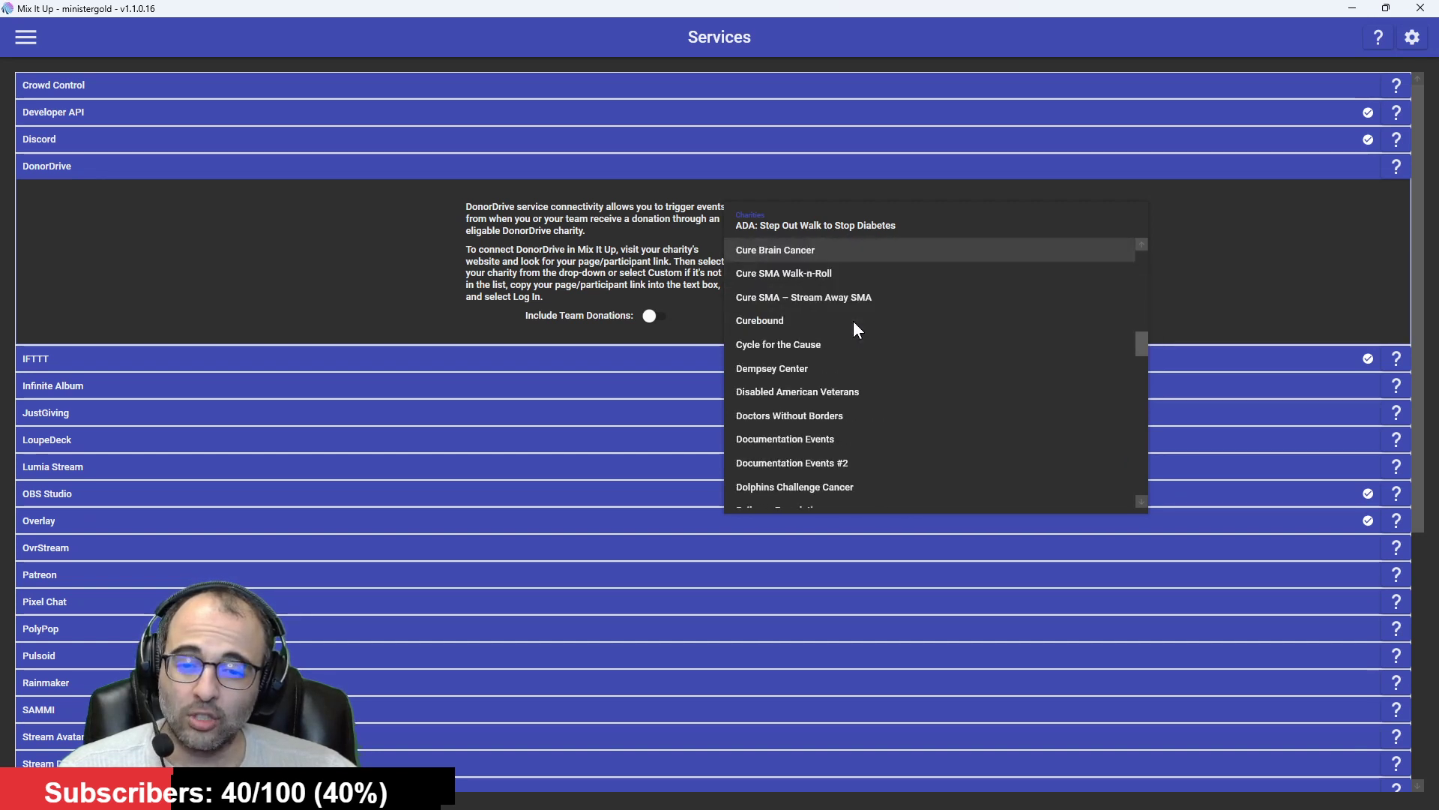
pyautogui.scroll(-4, 853, 322)
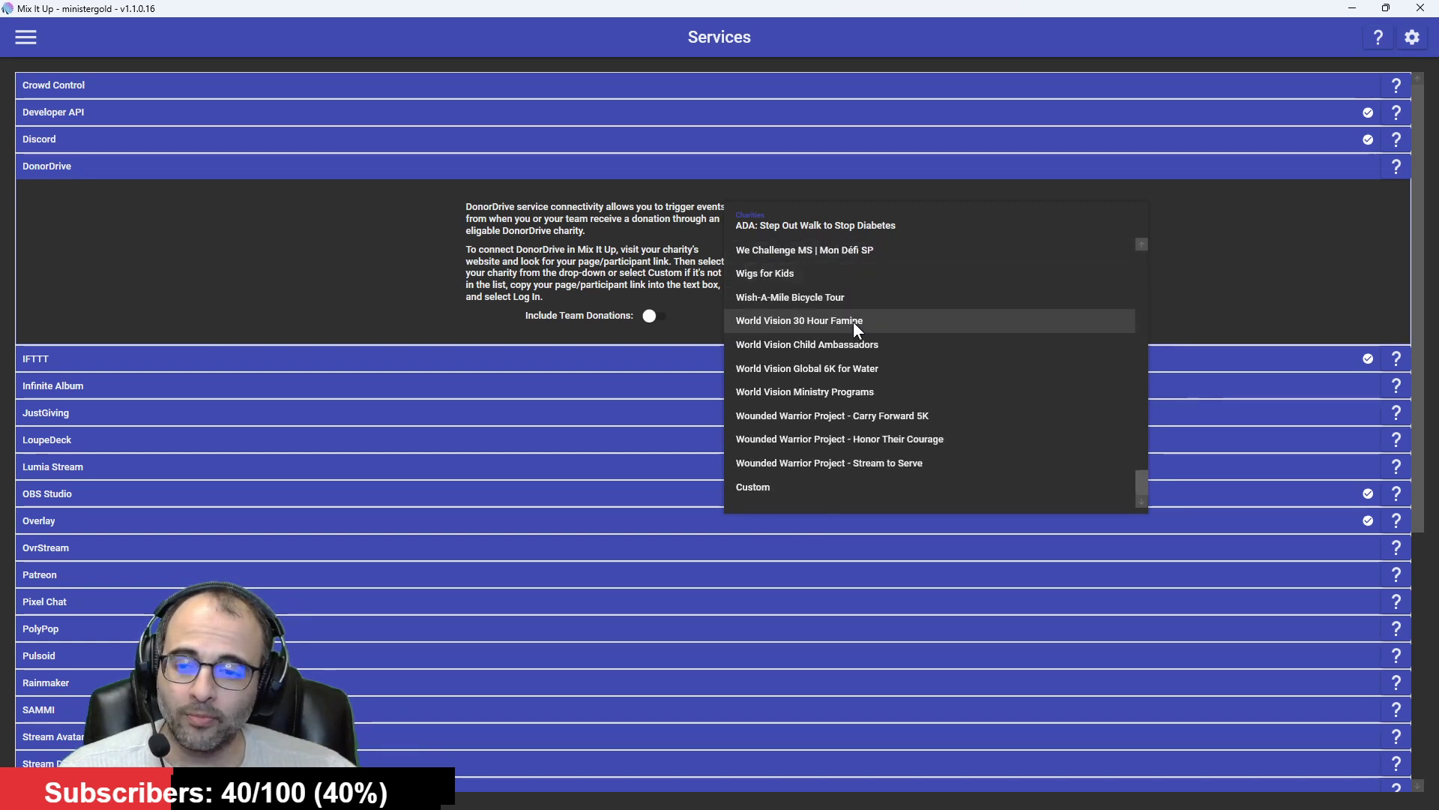
pyautogui.click(158, 242)
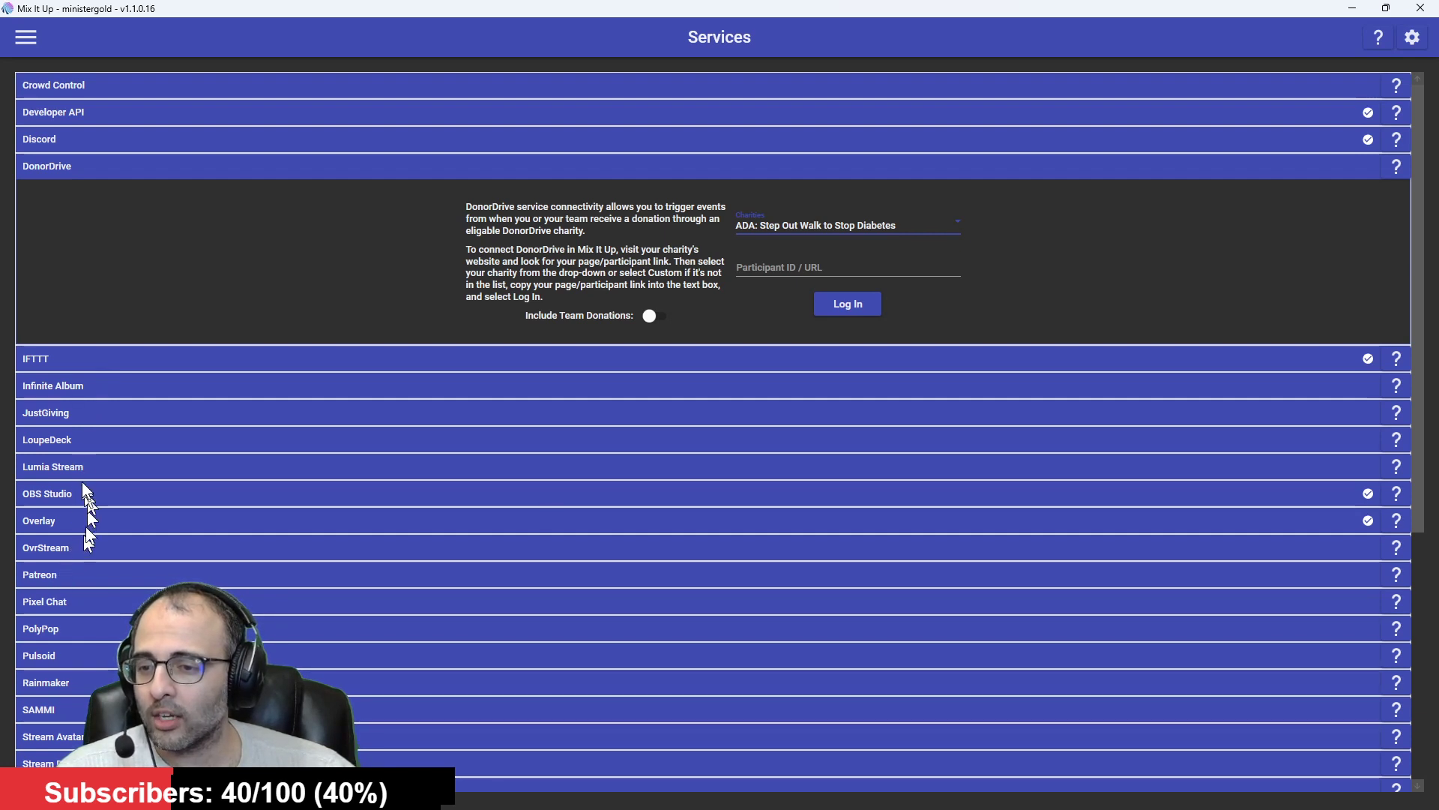
pyautogui.scroll(-5, 98, 488)
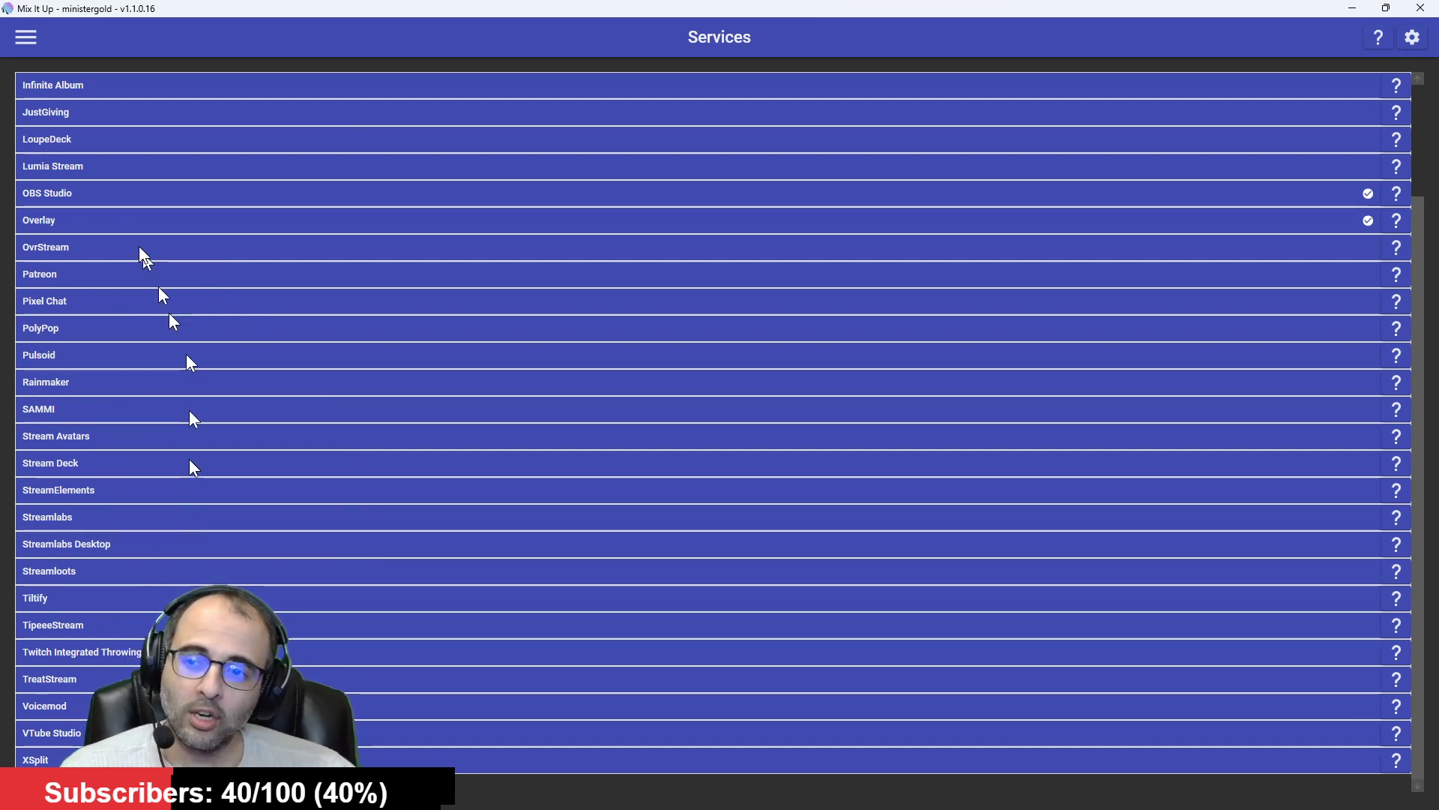
# Open the Events page, collapse the Twitch group and expand the Donations group.
pyautogui.click(33, 43)
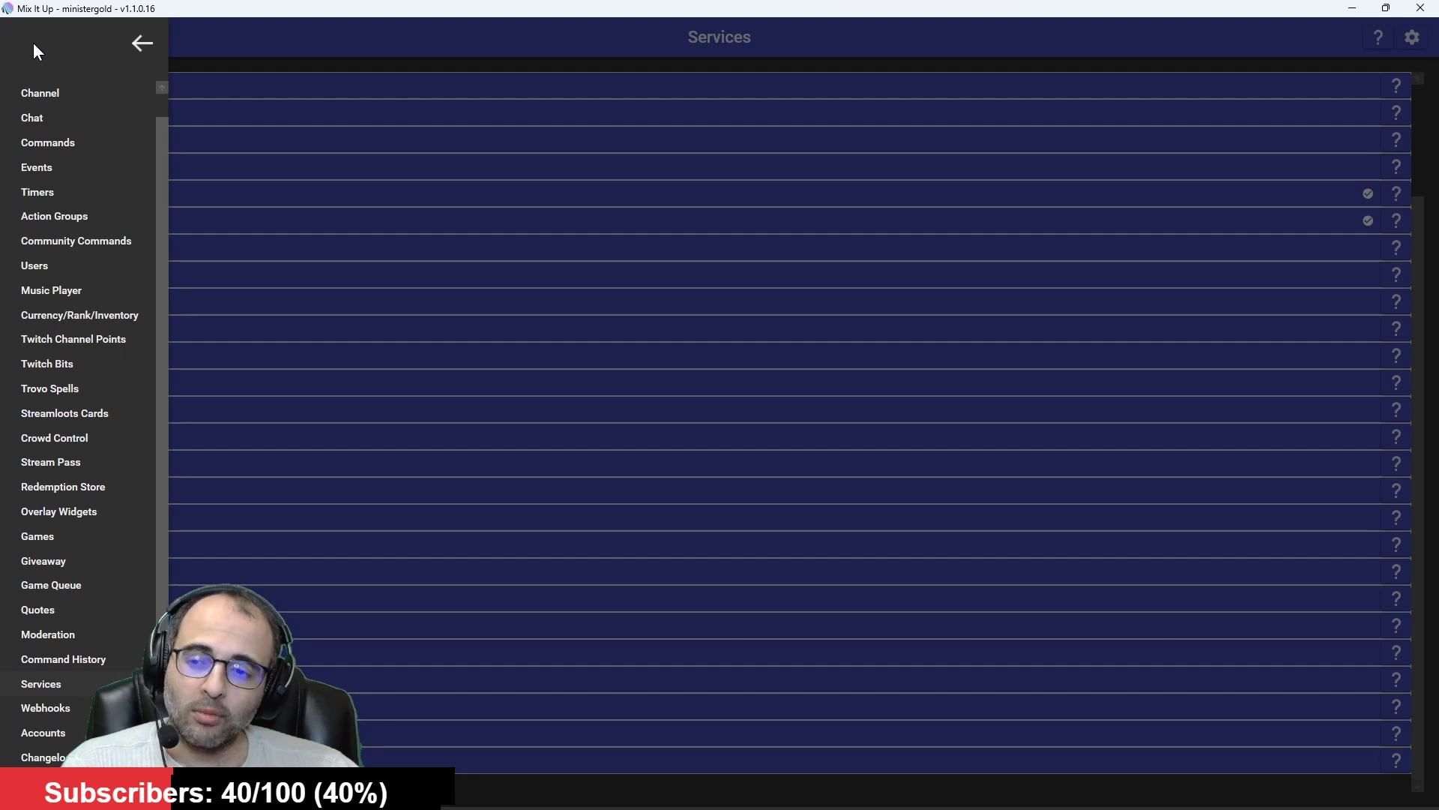
pyautogui.click(36, 167)
pyautogui.scroll(3, 78, 231)
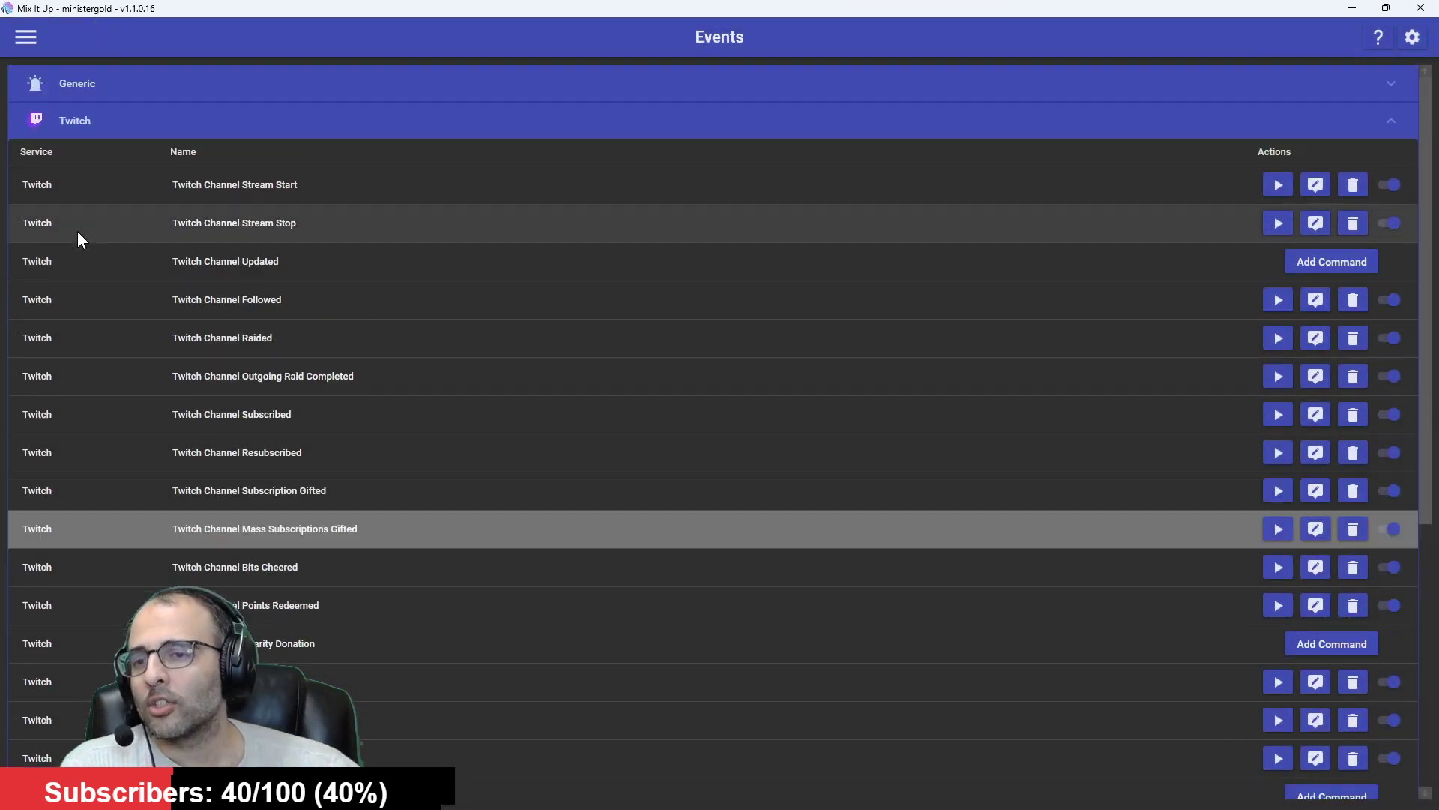
pyautogui.click(120, 133)
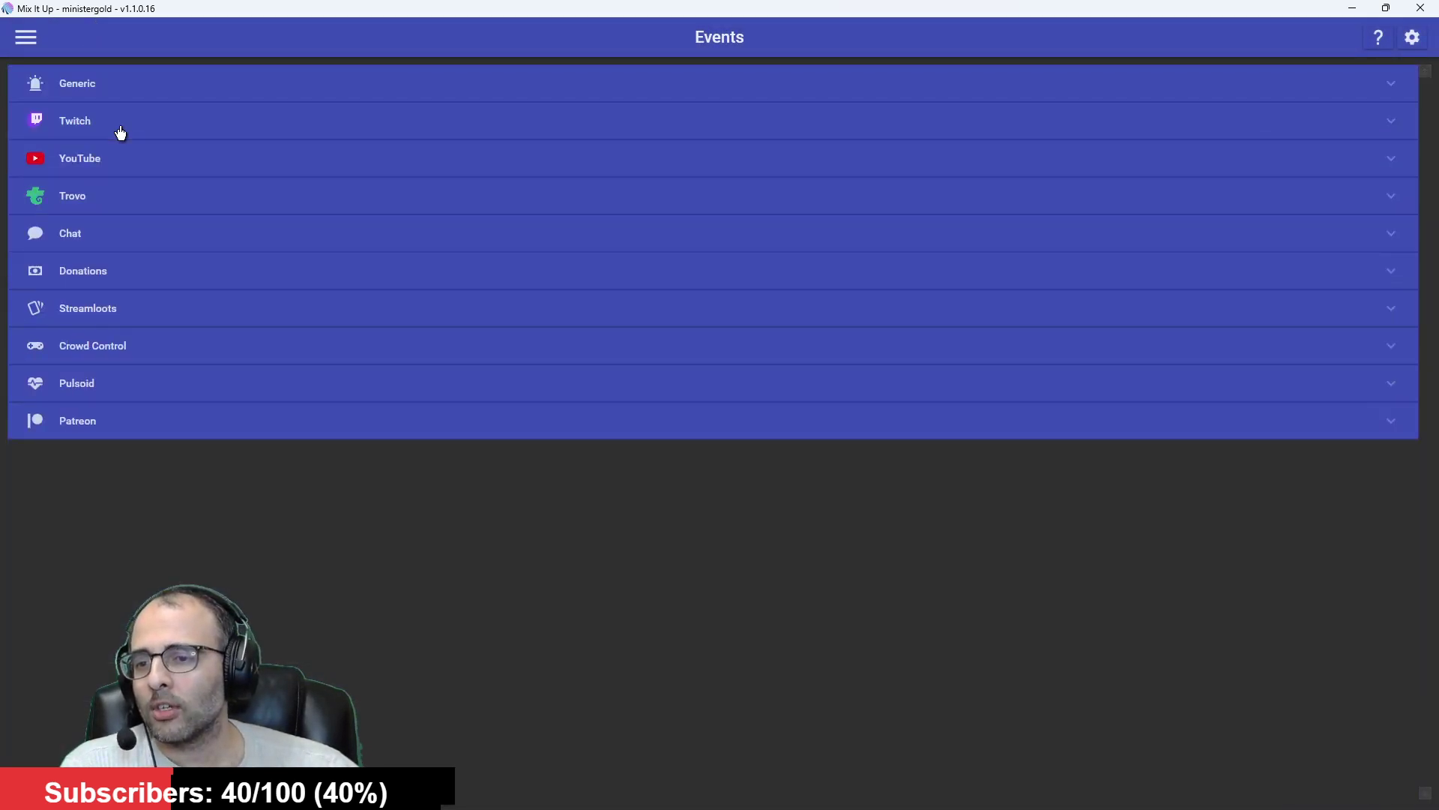
pyautogui.click(105, 279)
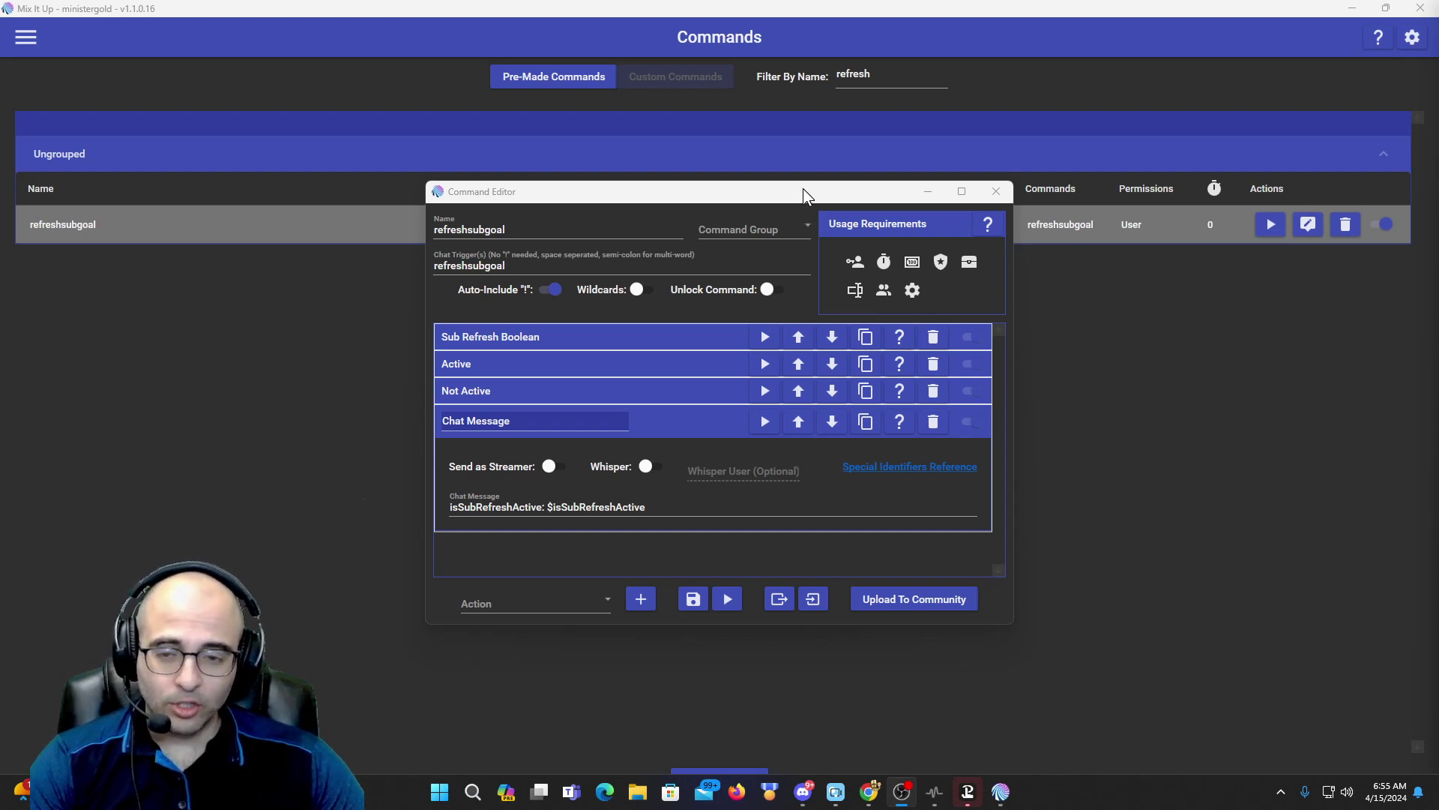
# Move the refreshsubgoal command editor higher on the screen and expand its Sub Refresh Boolean action.
pyautogui.moveTo(753, 195); pyautogui.dragTo(827, 103)
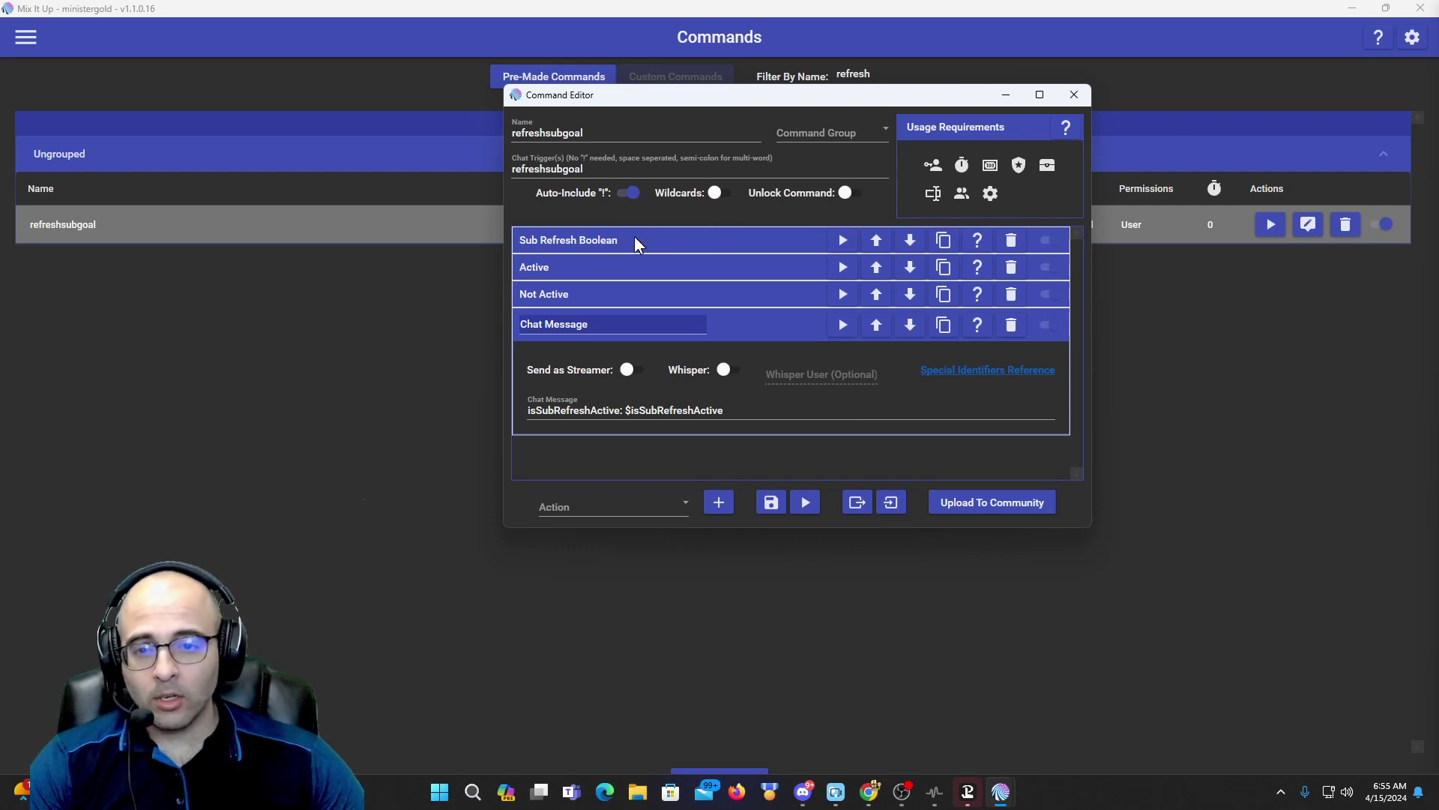
pyautogui.click(653, 238)
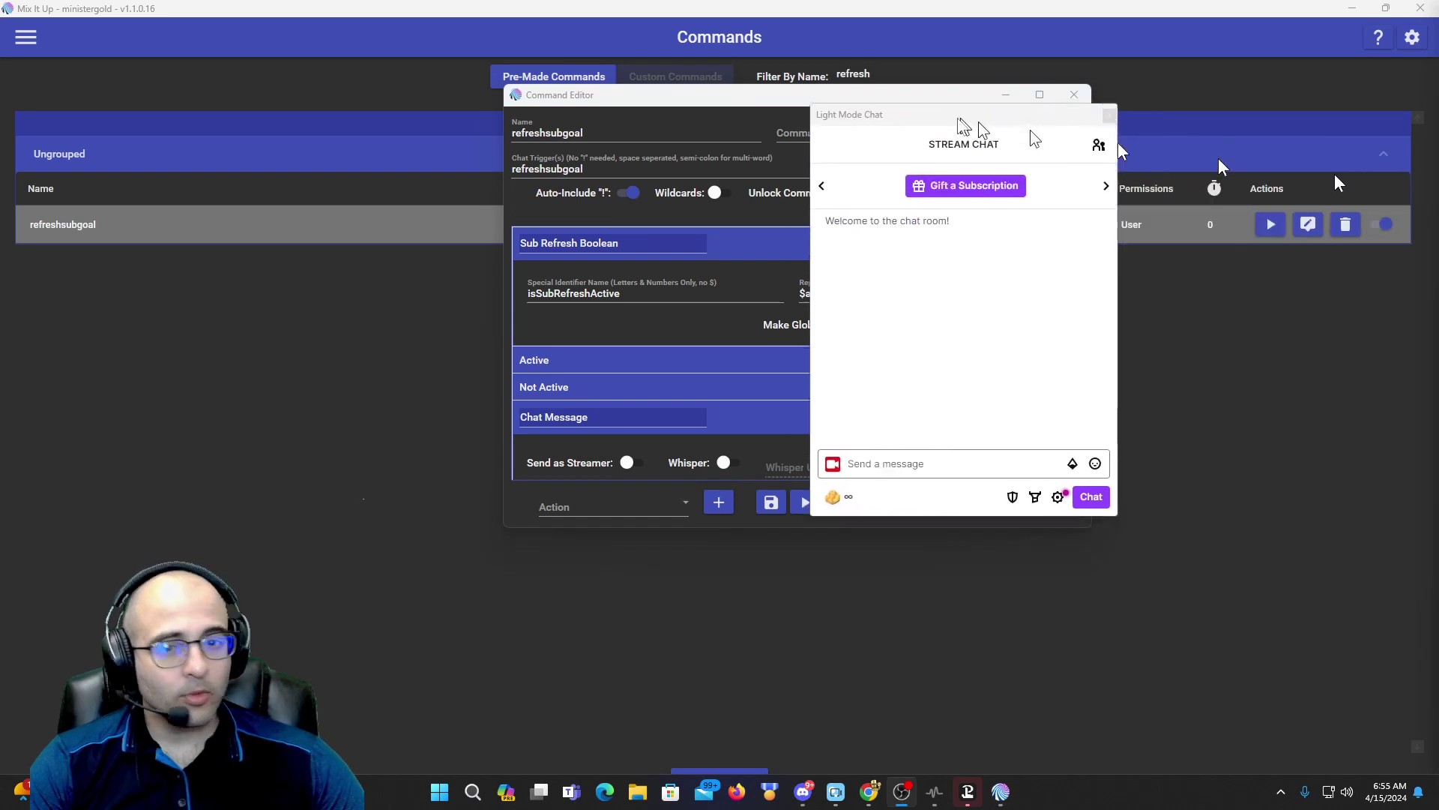
# Enter "!refreshsubgoal" as a stream chat message, place the chat window beside the command editor, and expand the Active action.
pyautogui.moveTo(959, 118); pyautogui.dragTo(942, 114)
pyautogui.click(885, 447)
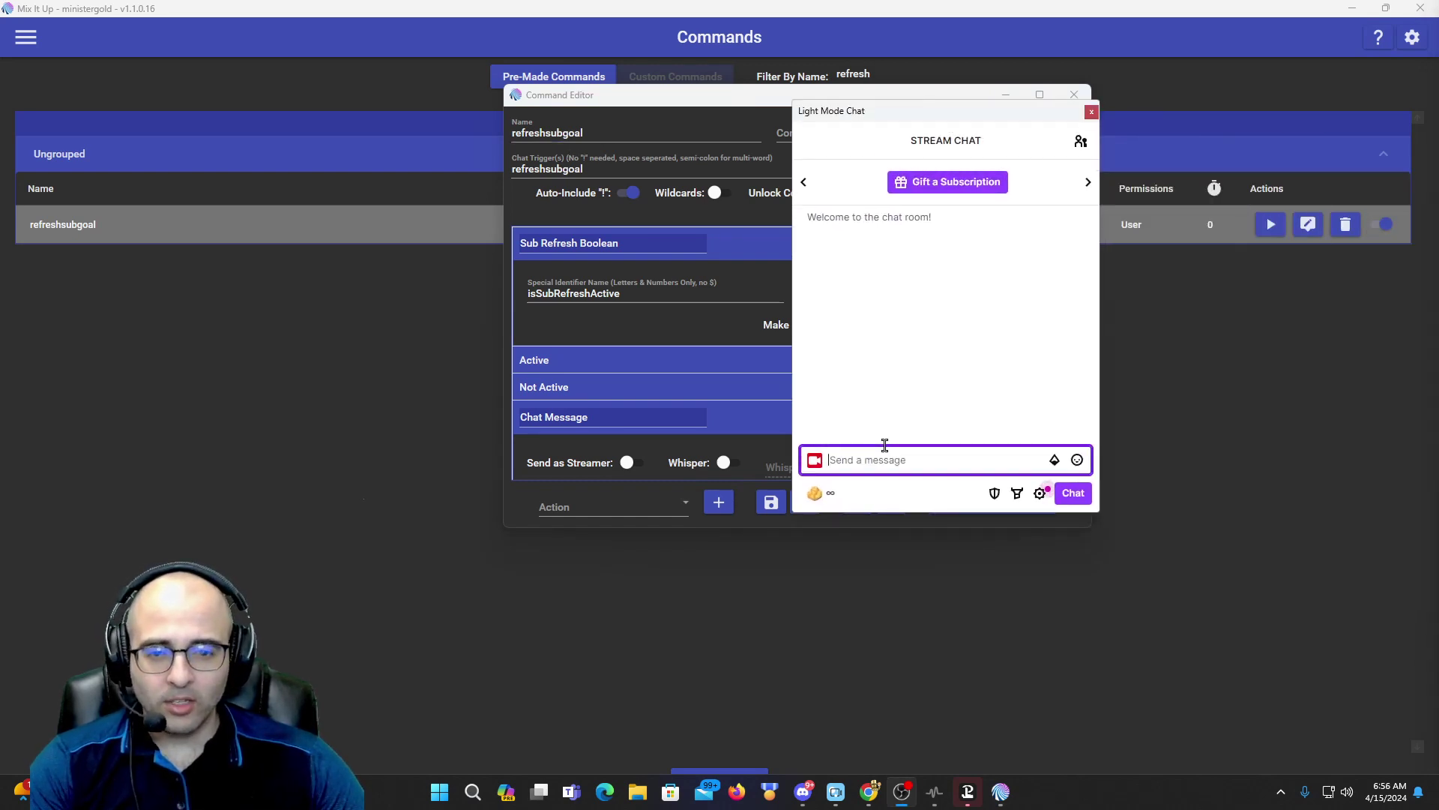
pyautogui.write('!refreshsubgoal')
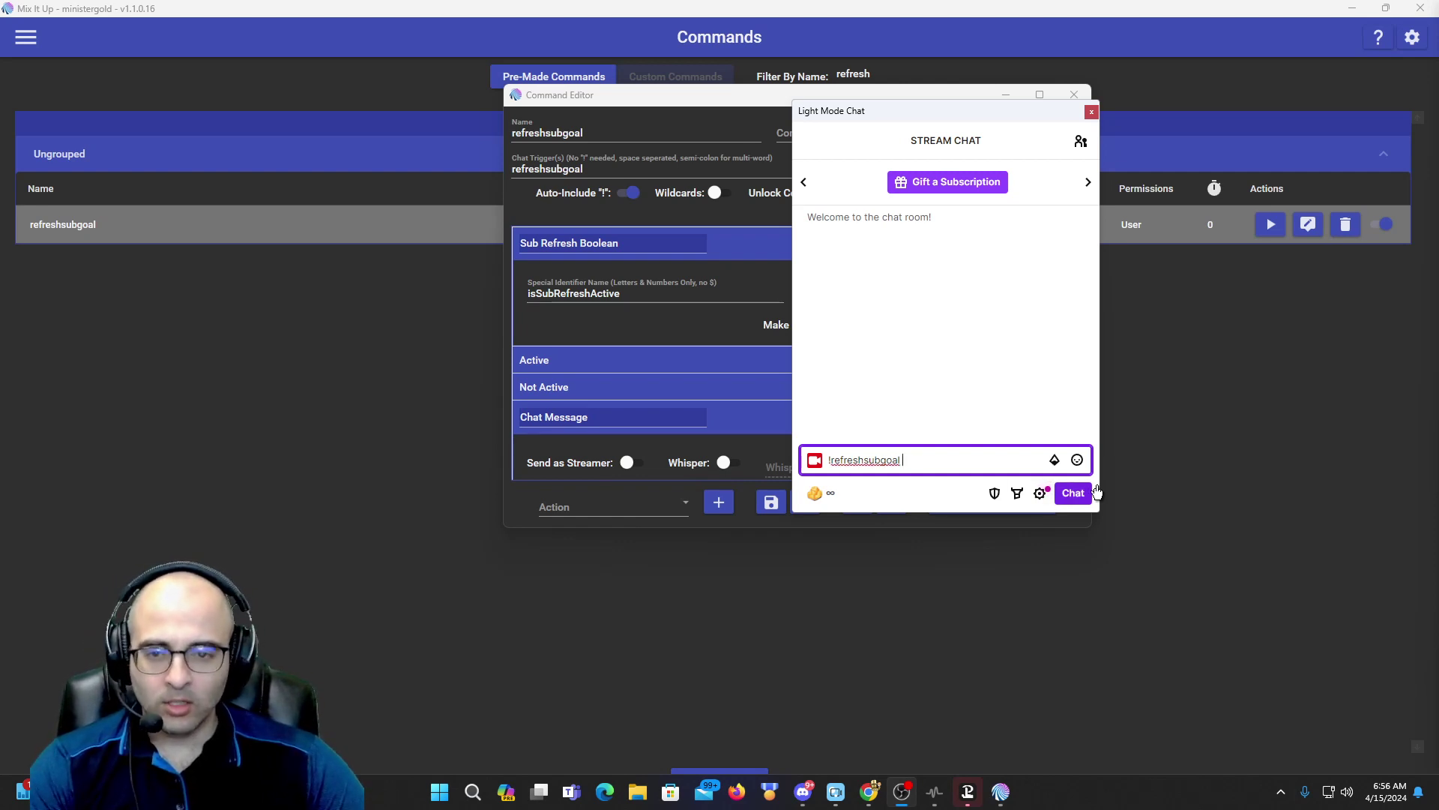
pyautogui.moveTo(977, 112); pyautogui.dragTo(1277, 113)
pyautogui.click(700, 357)
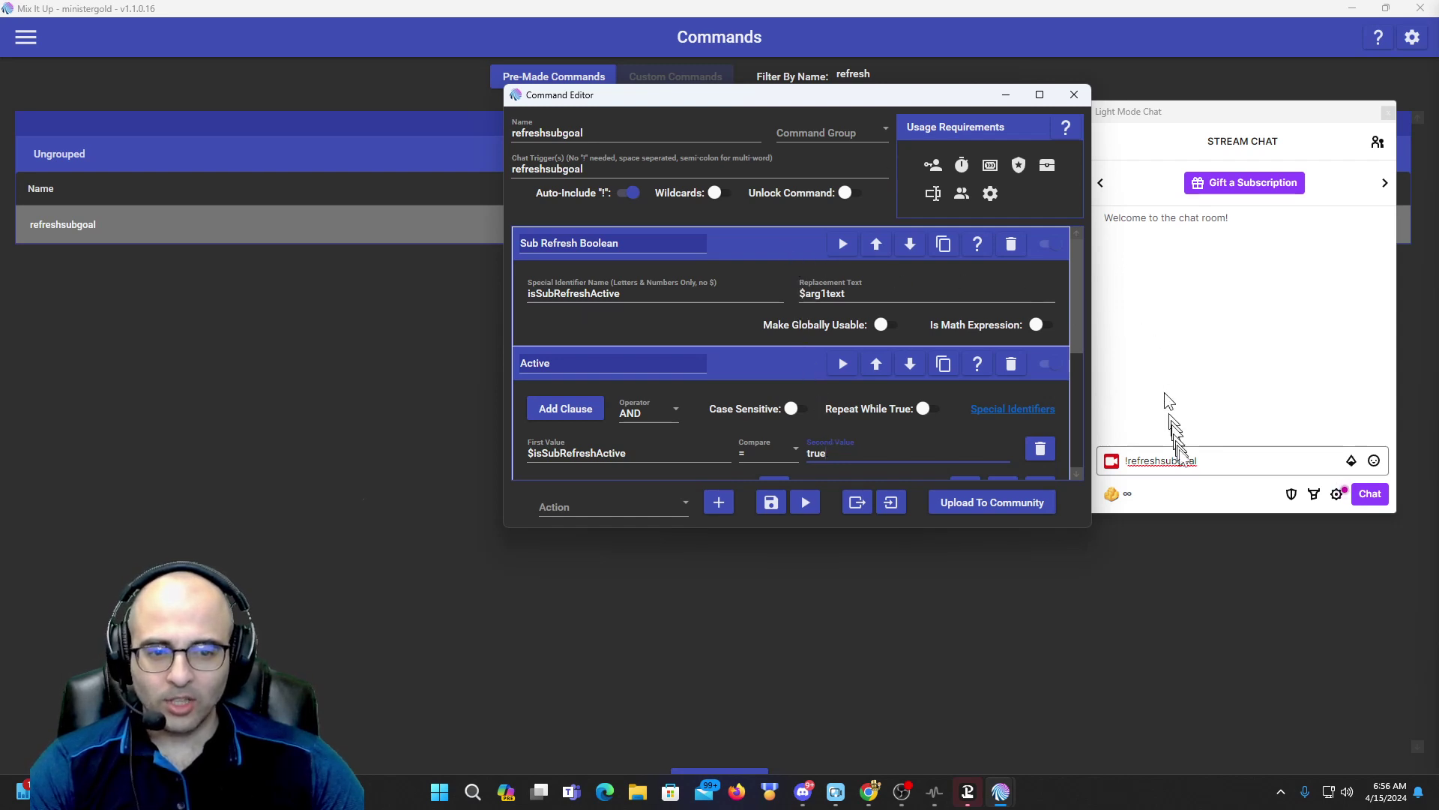
# Send the !refreshsubgoal message in stream chat and highlight part of the isSubRefreshActive reply.
pyautogui.click(1223, 458)
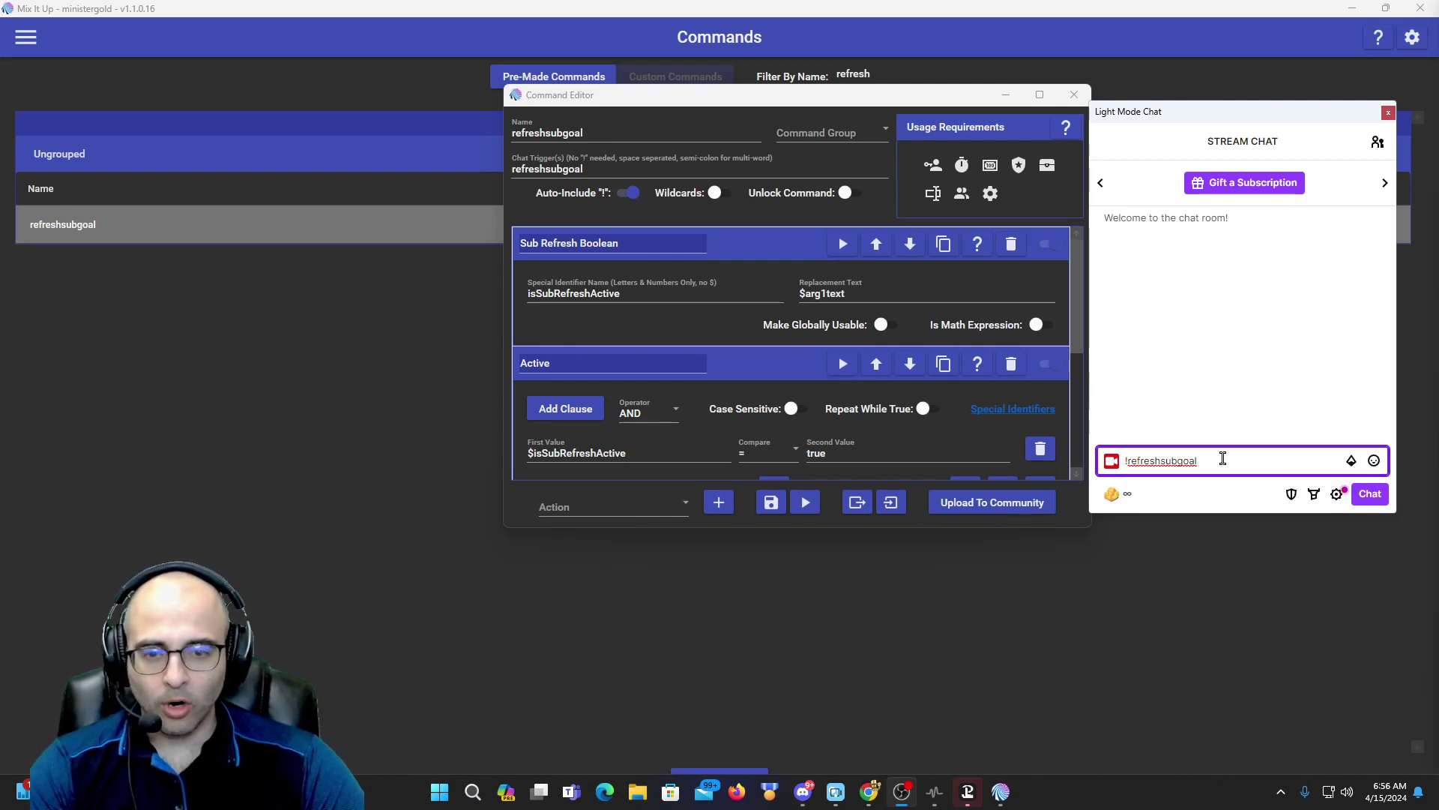
pyautogui.press('Return')
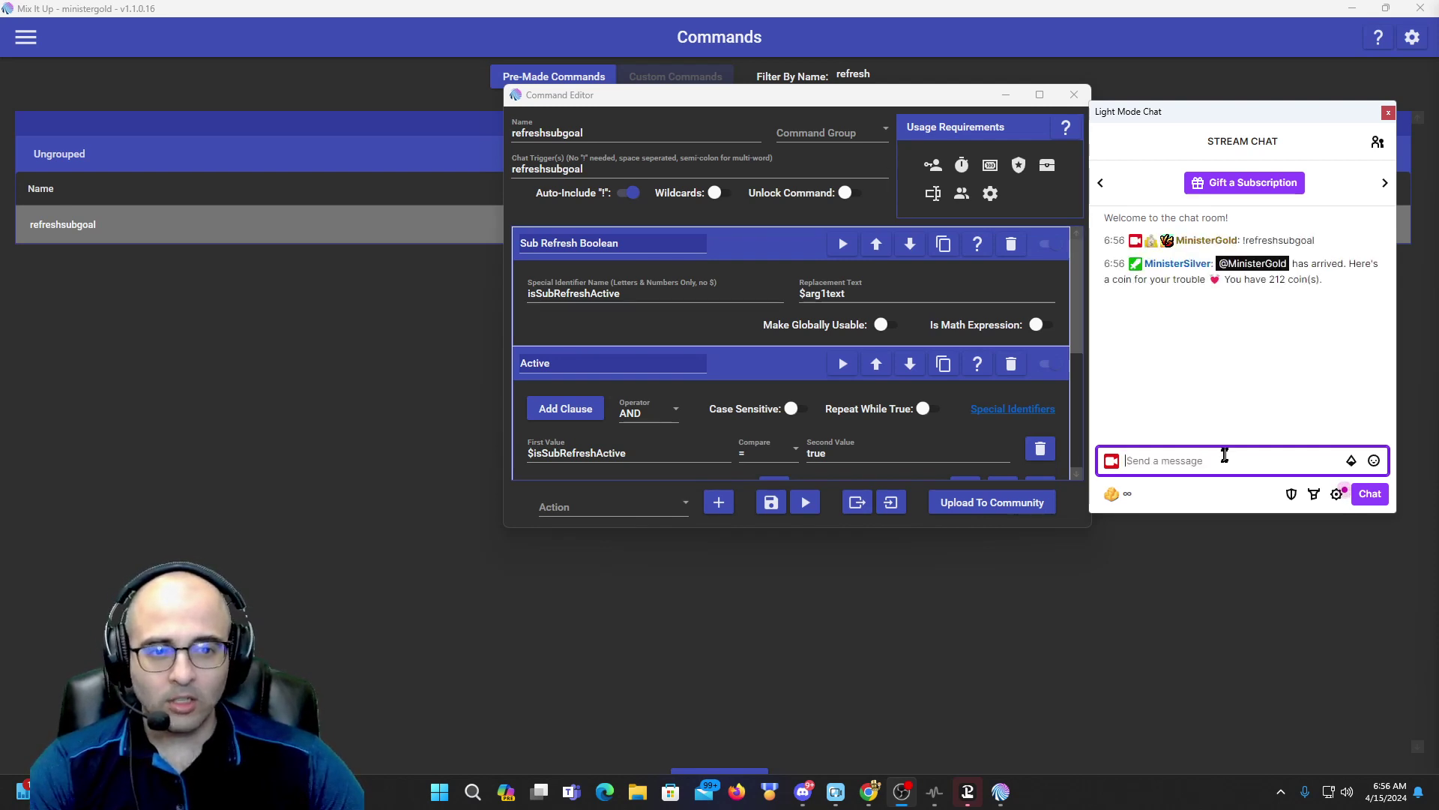
pyautogui.click(1247, 301)
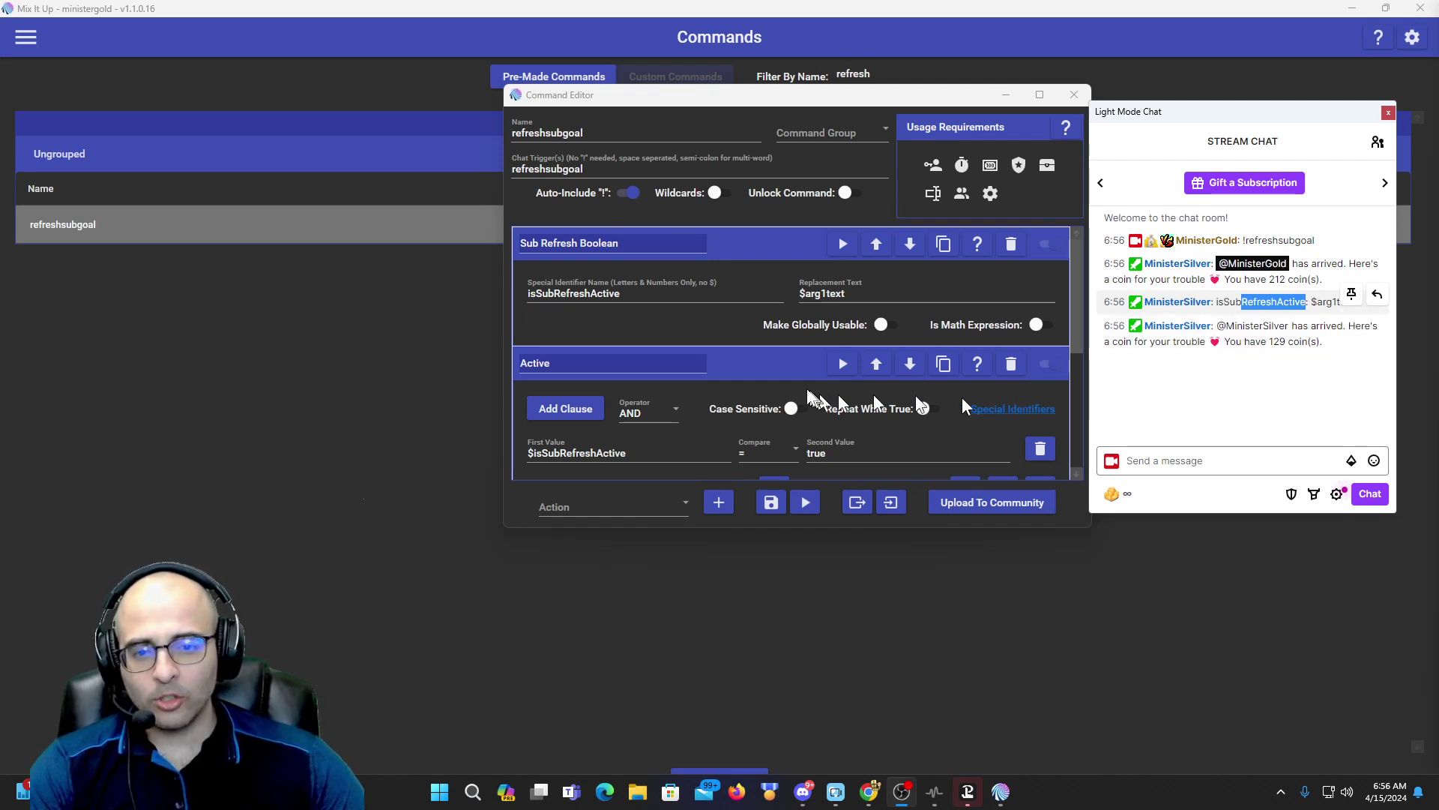
# Examine the conditions and sub goal bar actions inside Active and Not Active, and collapse both actions.
pyautogui.scroll(-1, 741, 362)
pyautogui.scroll(-3, 741, 361)
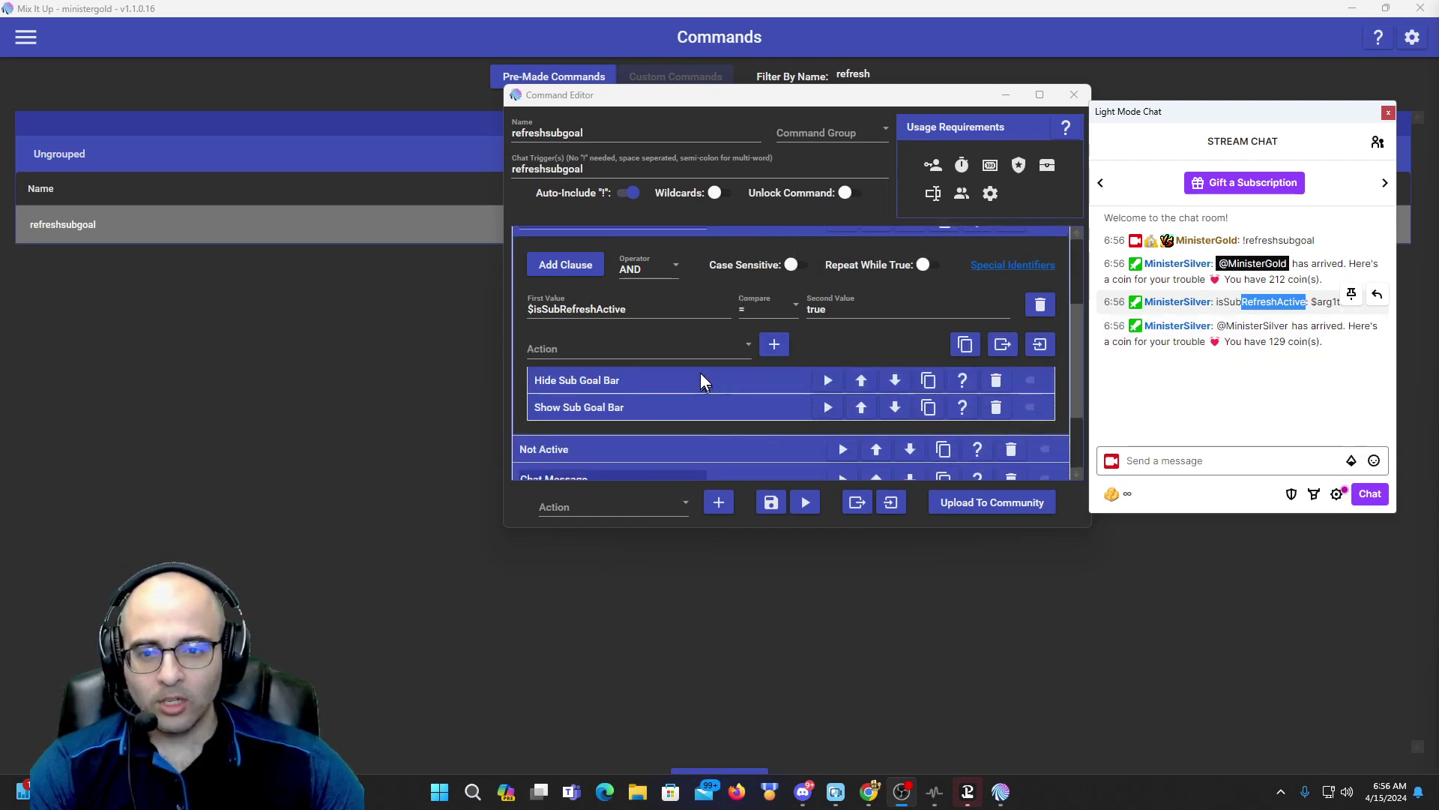
pyautogui.scroll(-2, 690, 379)
pyautogui.click(657, 377)
pyautogui.click(656, 377)
pyautogui.scroll(-2, 653, 400)
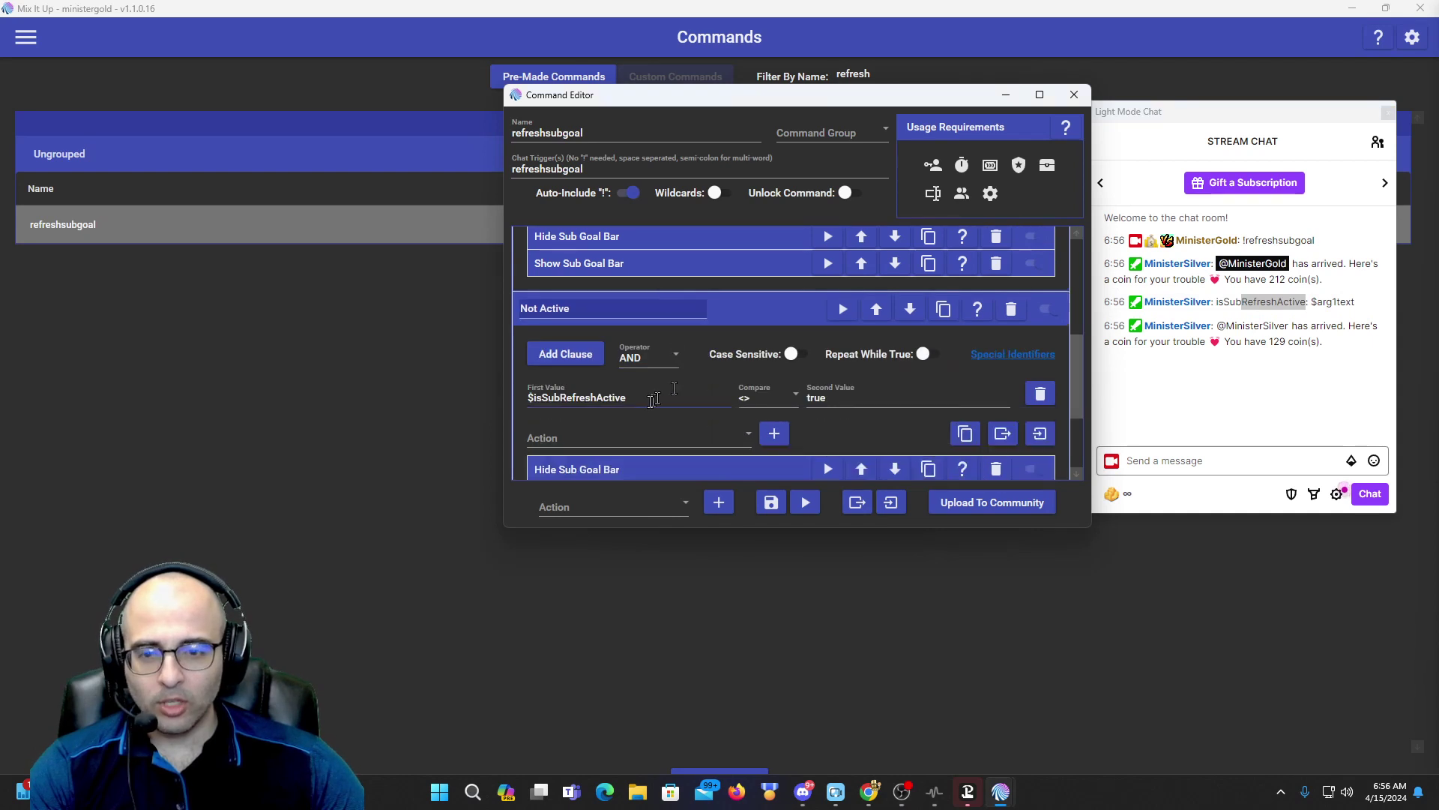
pyautogui.scroll(-2, 716, 383)
pyautogui.scroll(2, 681, 358)
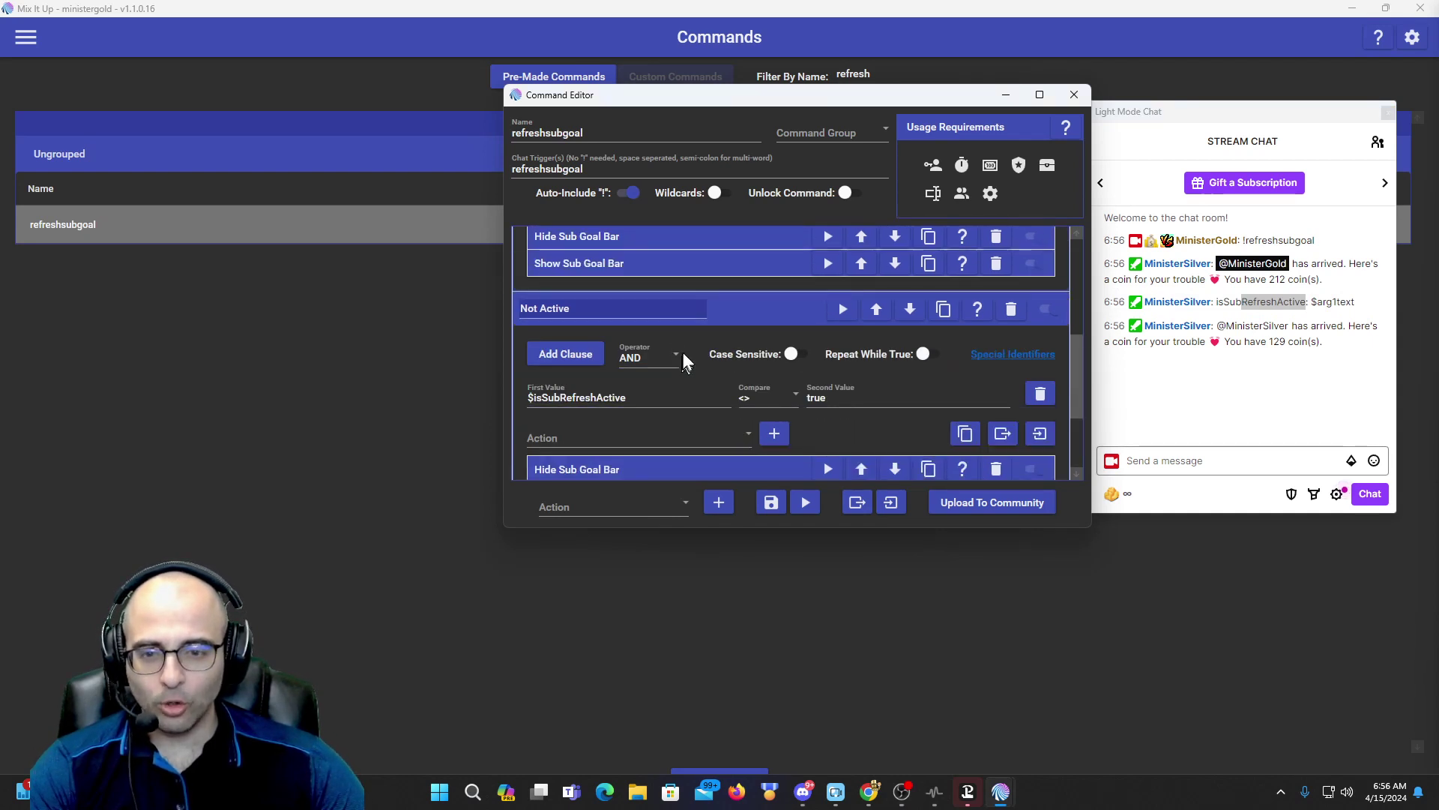
pyautogui.scroll(8, 735, 309)
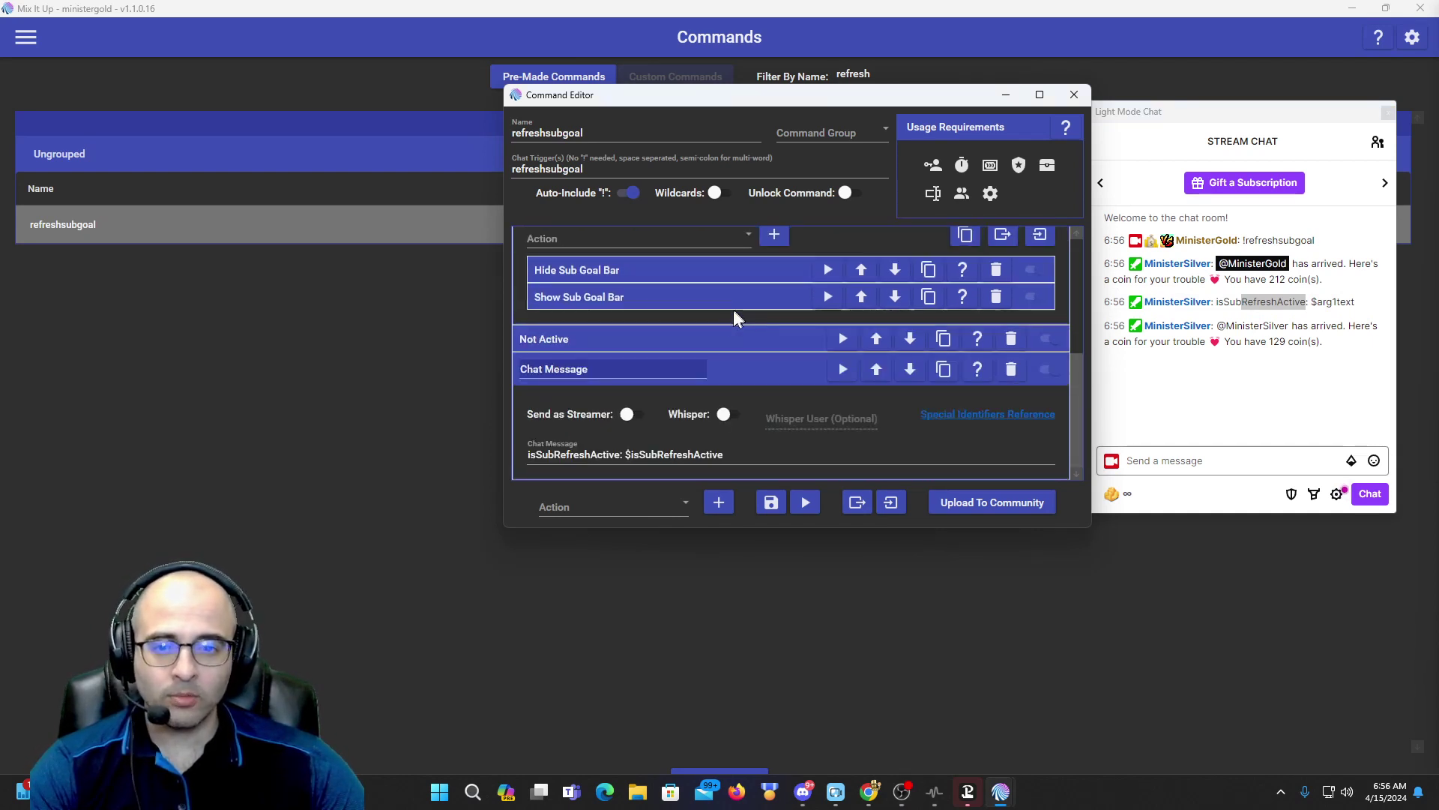
pyautogui.click(754, 326)
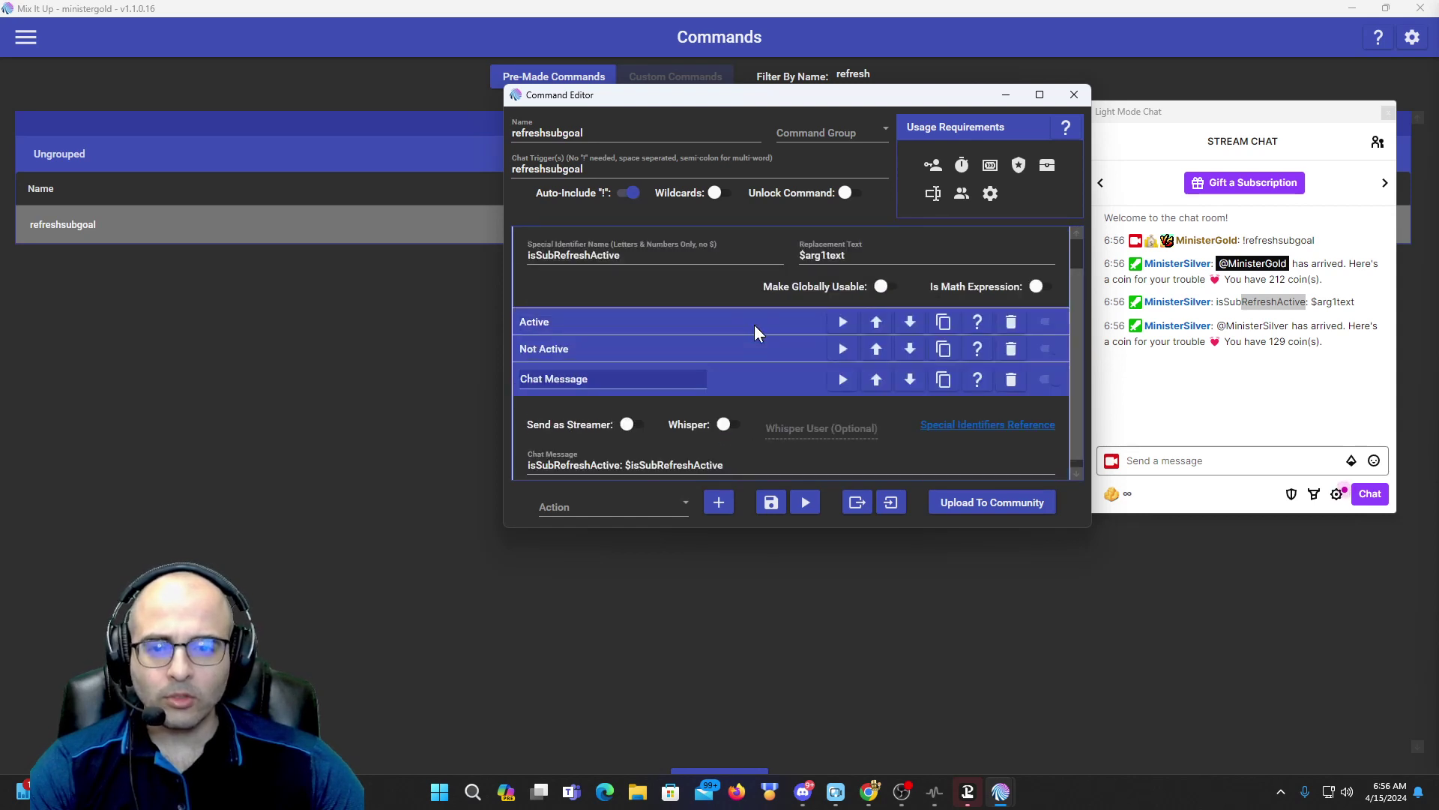
# Collapse the Sub Refresh Boolean action and send "!refreshsubgoal true" in stream chat.
pyautogui.scroll(2, 754, 323)
pyautogui.click(759, 242)
pyautogui.click(1158, 461)
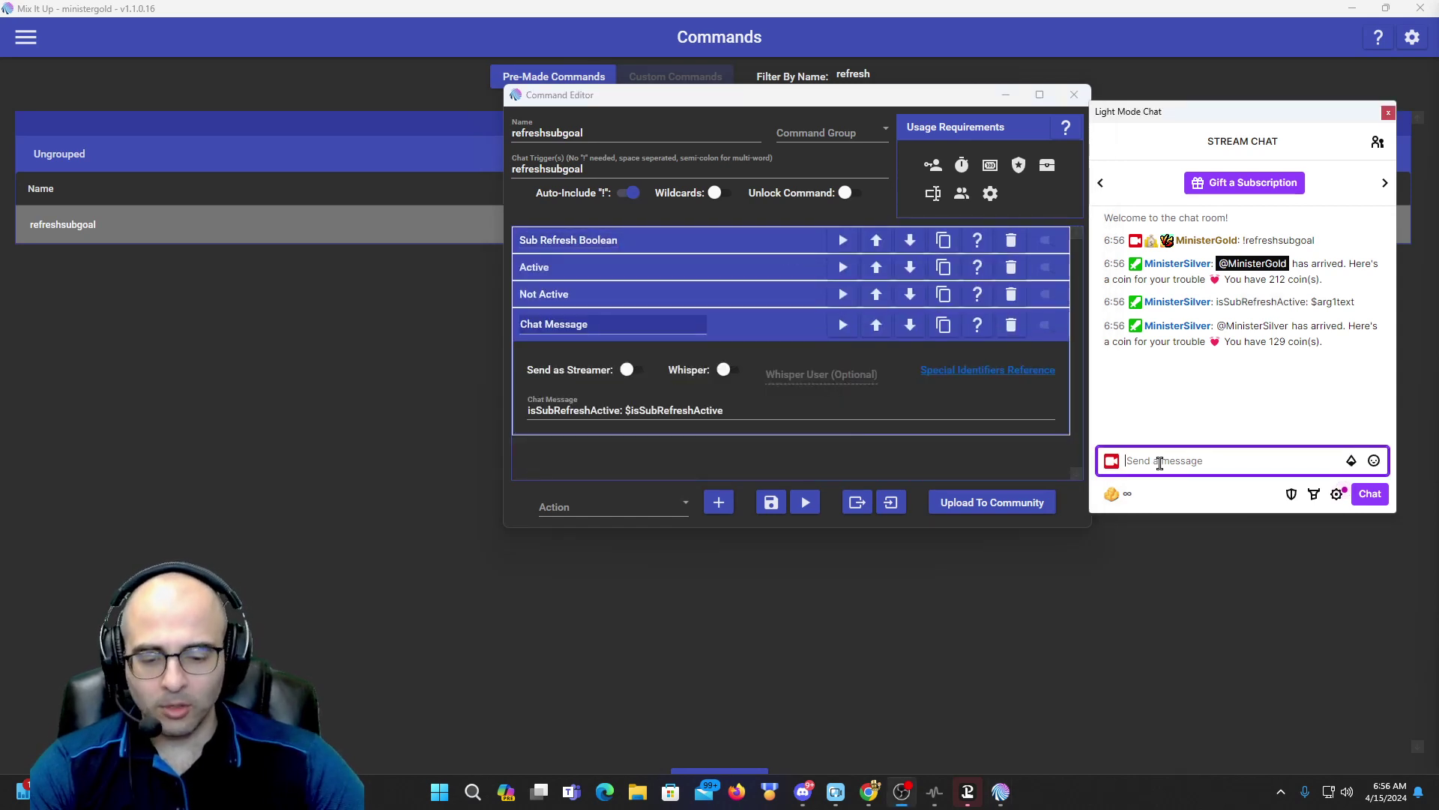
pyautogui.write('!is')
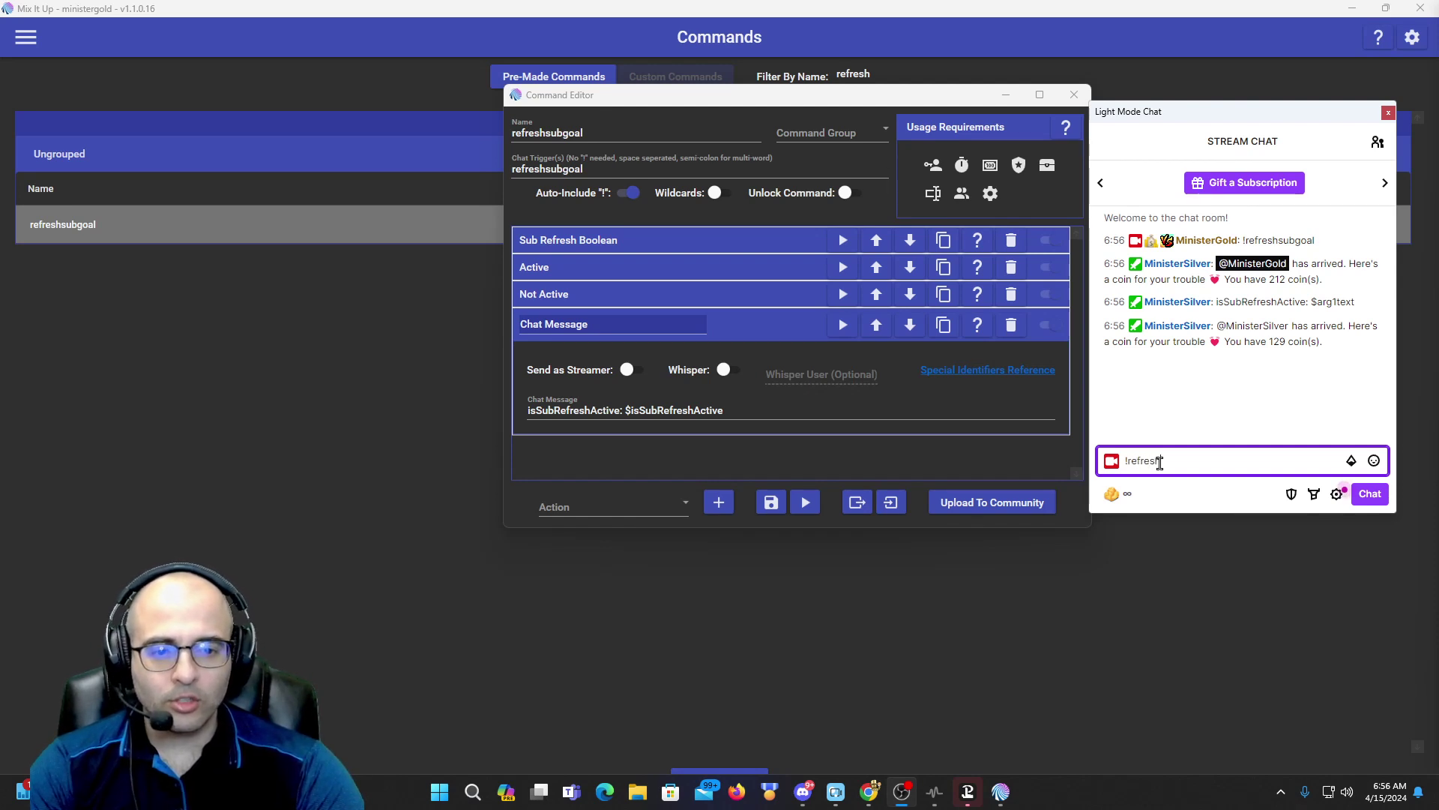
pyautogui.write('ue')
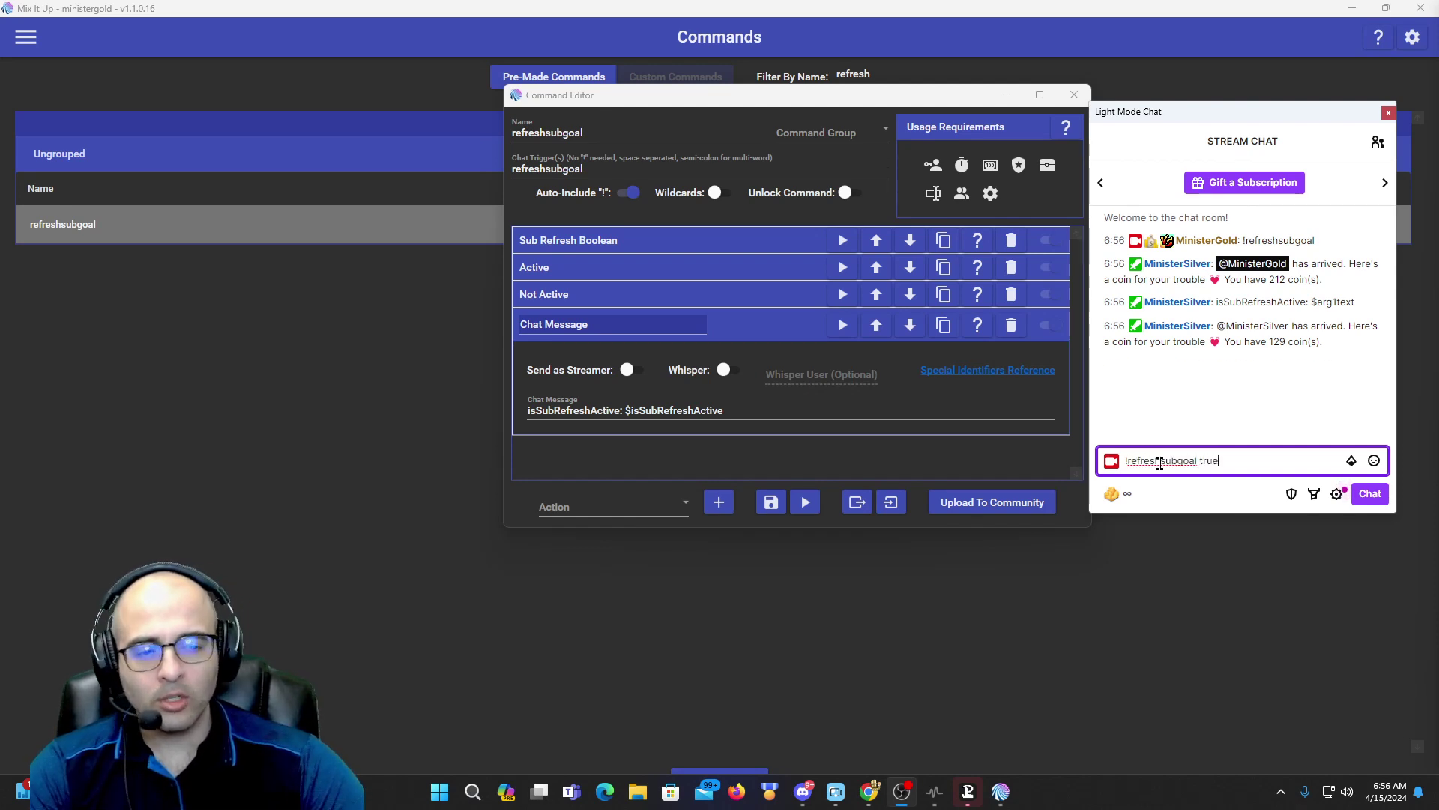
pyautogui.press('Return')
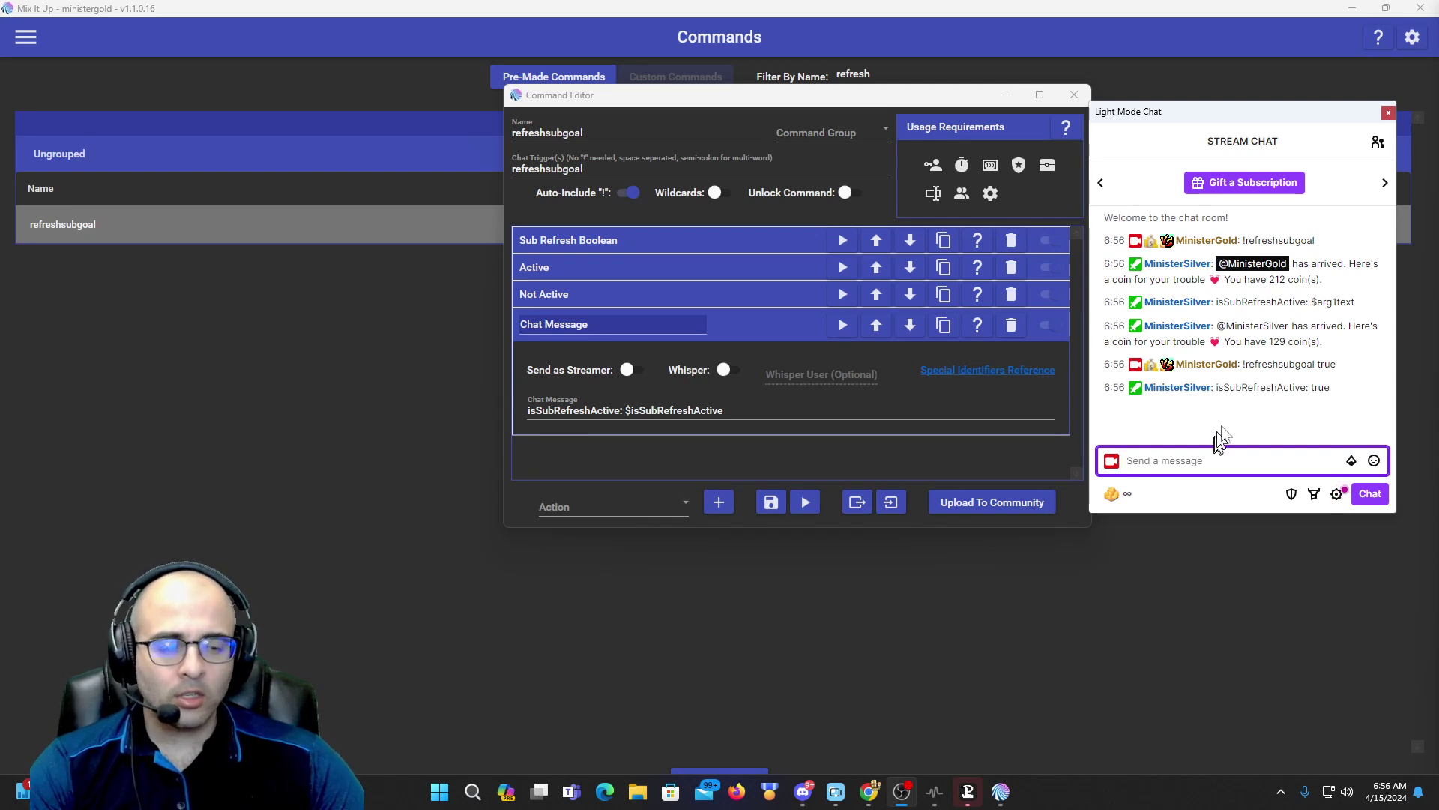
# Set the widget of the Hide Sub Goal Bar action inside Active to Donations.
pyautogui.click(618, 268)
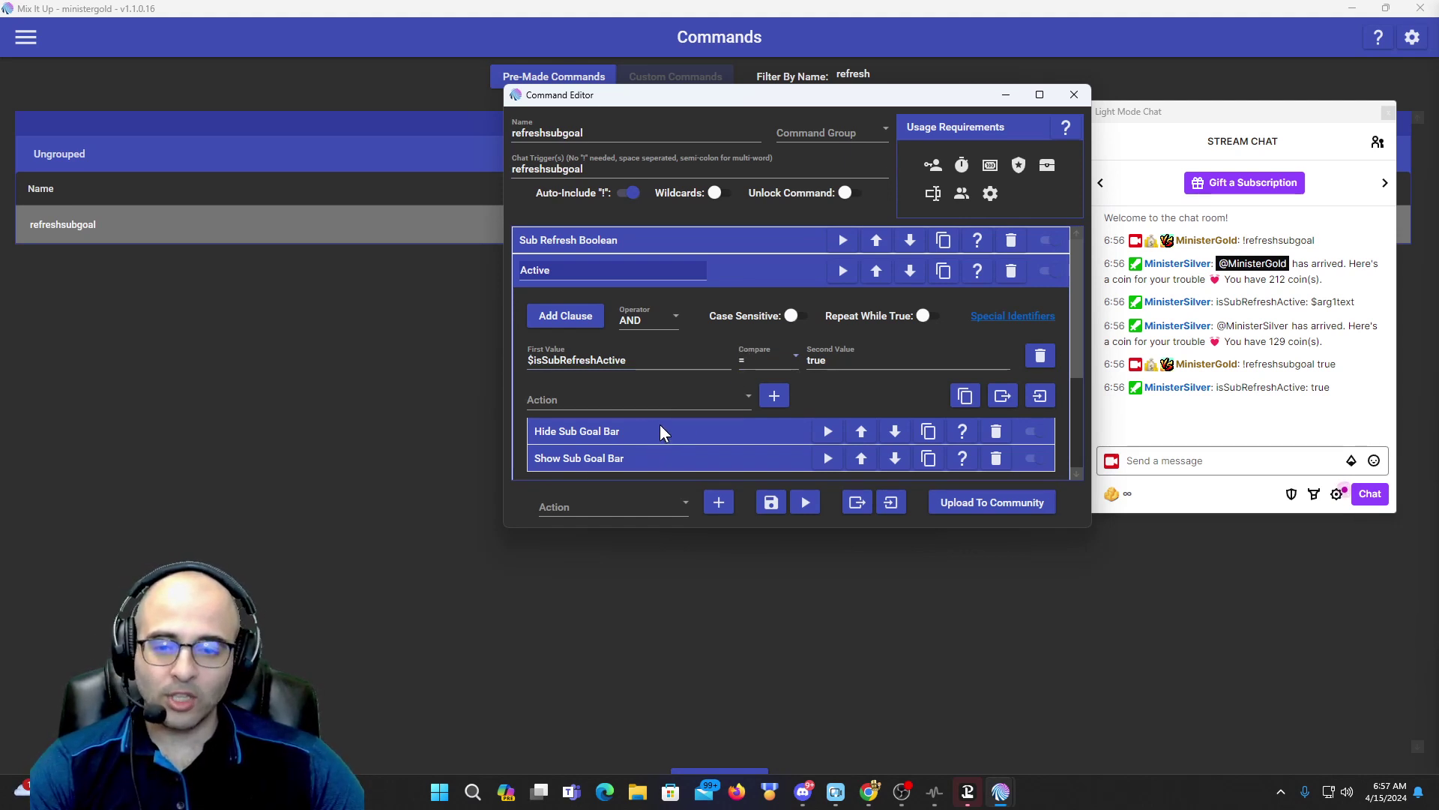
pyautogui.scroll(-2, 660, 424)
pyautogui.click(661, 372)
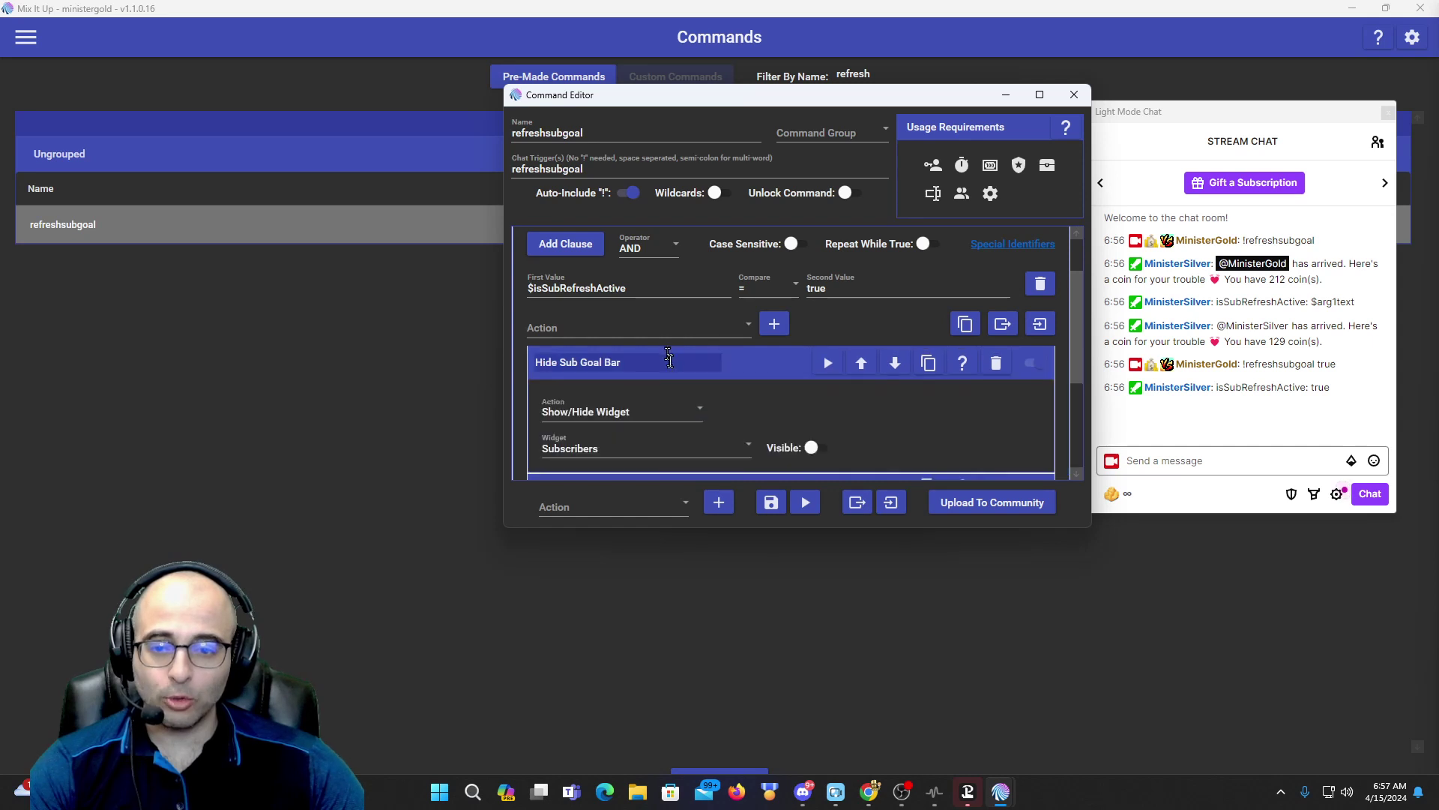
pyautogui.scroll(-1, 674, 372)
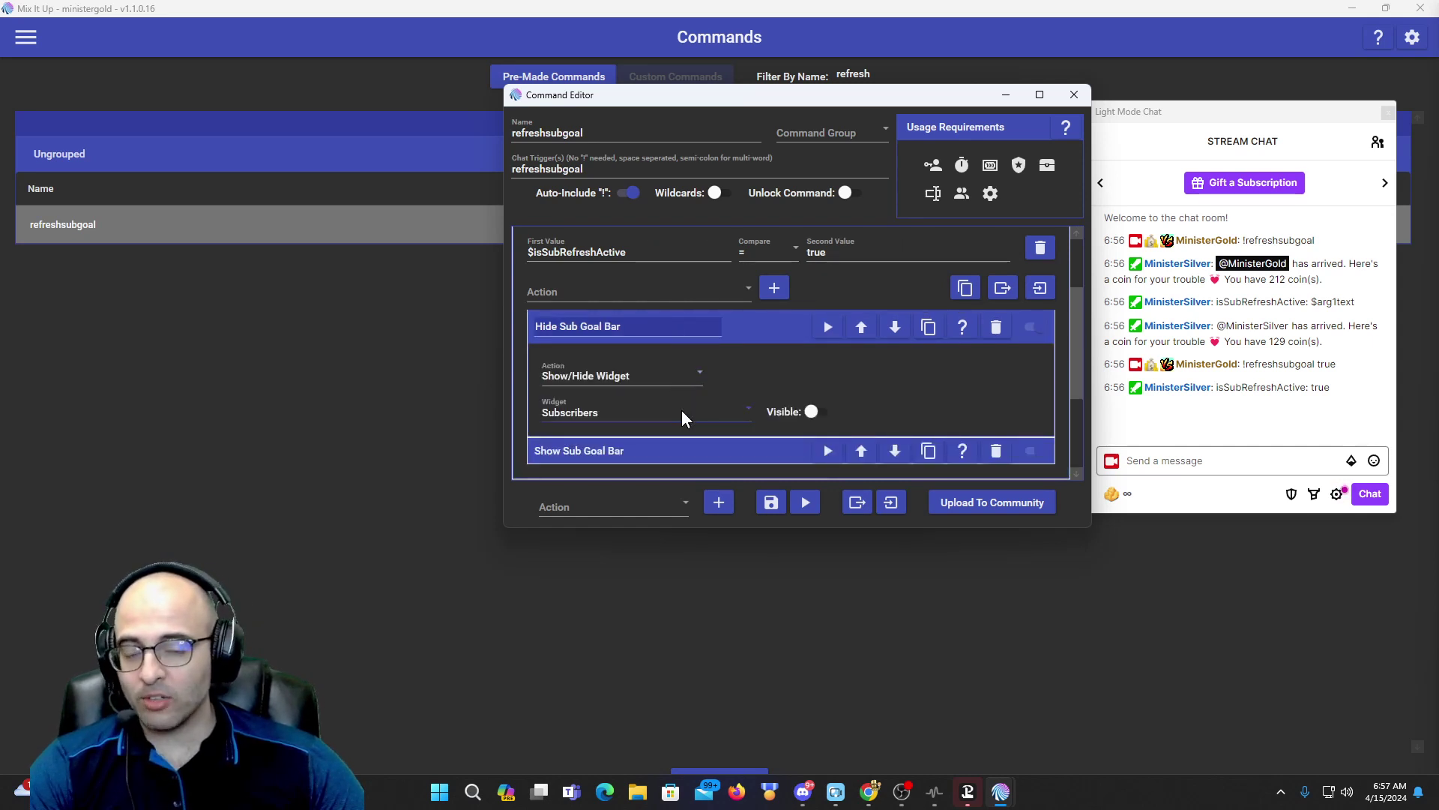
pyautogui.click(681, 410)
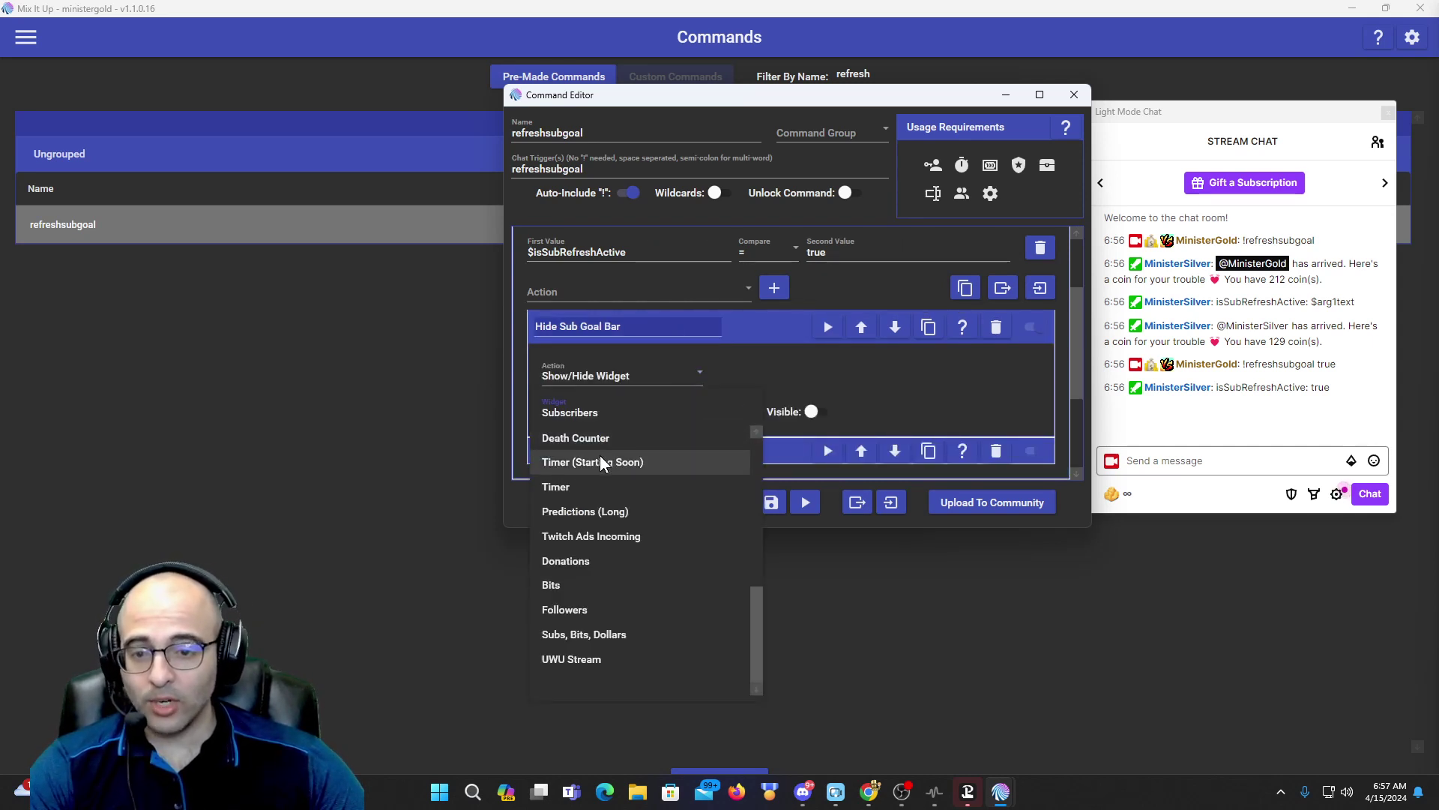
pyautogui.scroll(10, 599, 465)
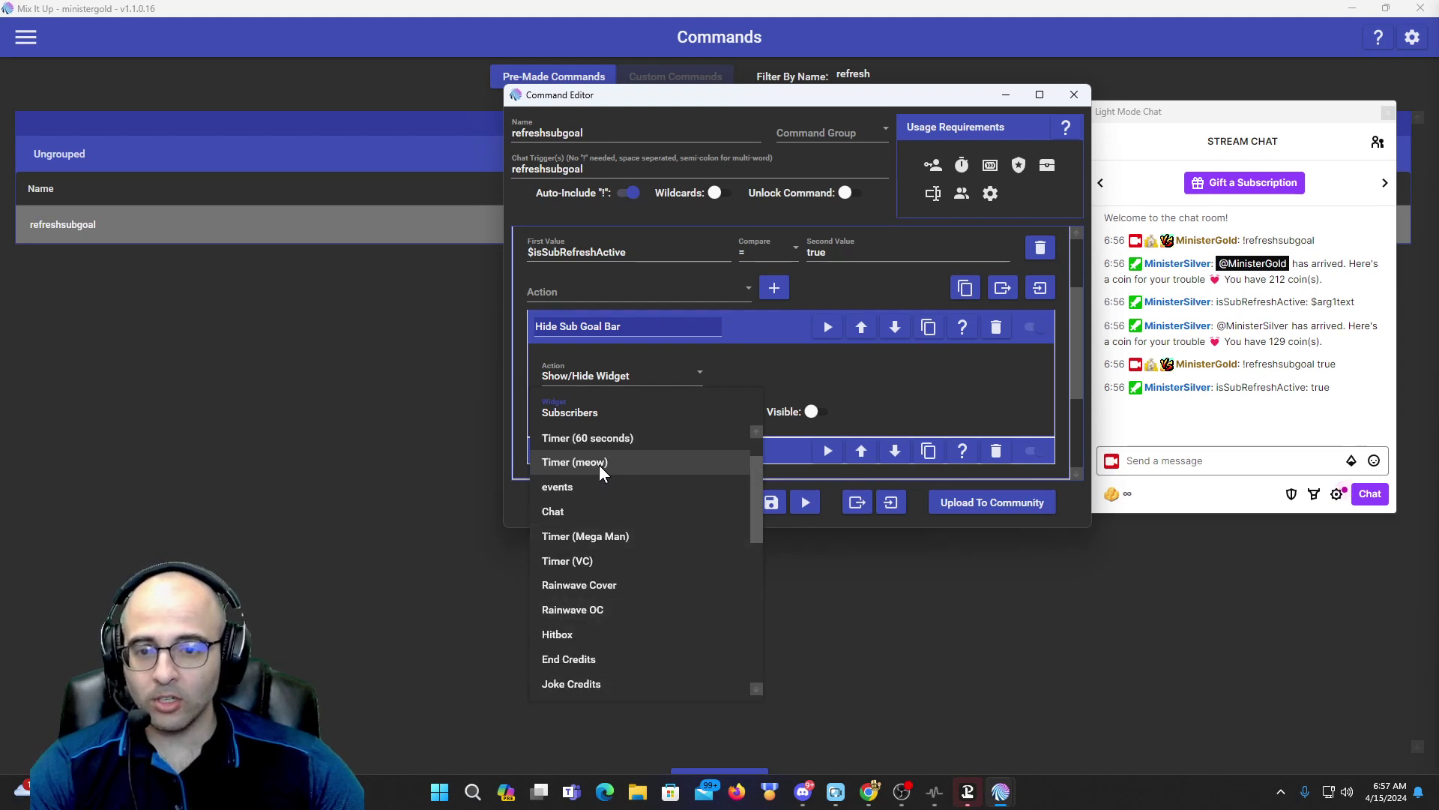
pyautogui.scroll(-2, 614, 540)
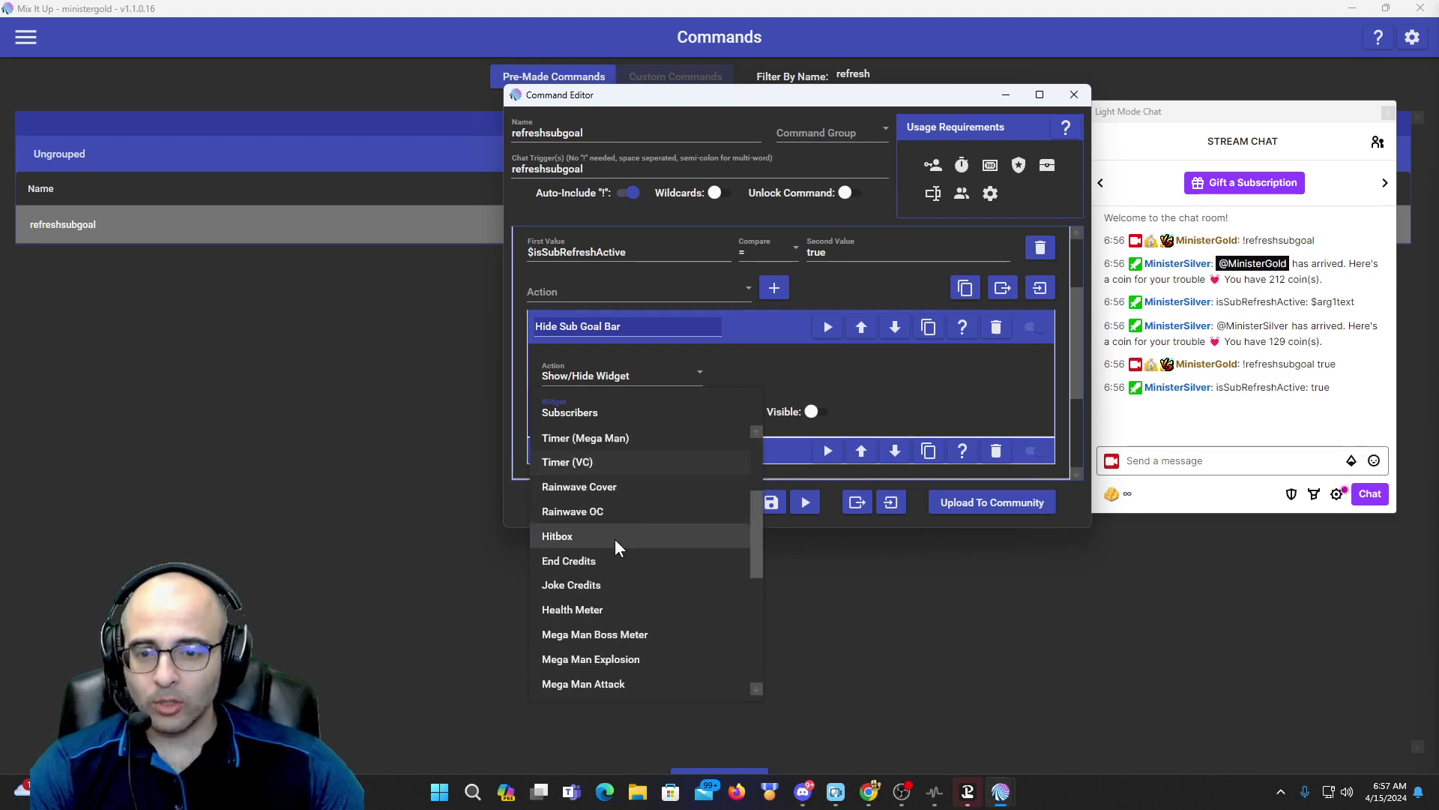
pyautogui.scroll(-3, 614, 541)
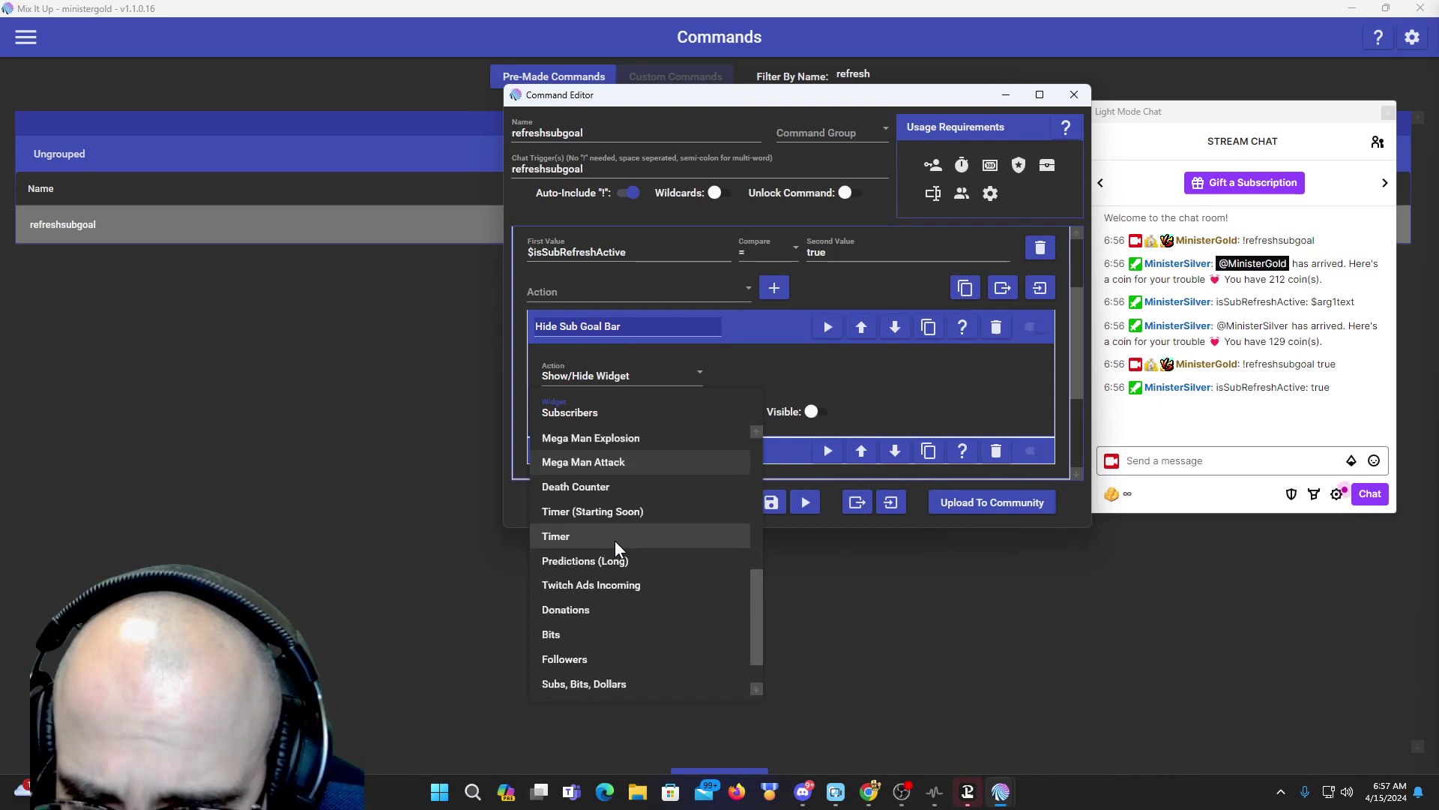
pyautogui.click(577, 613)
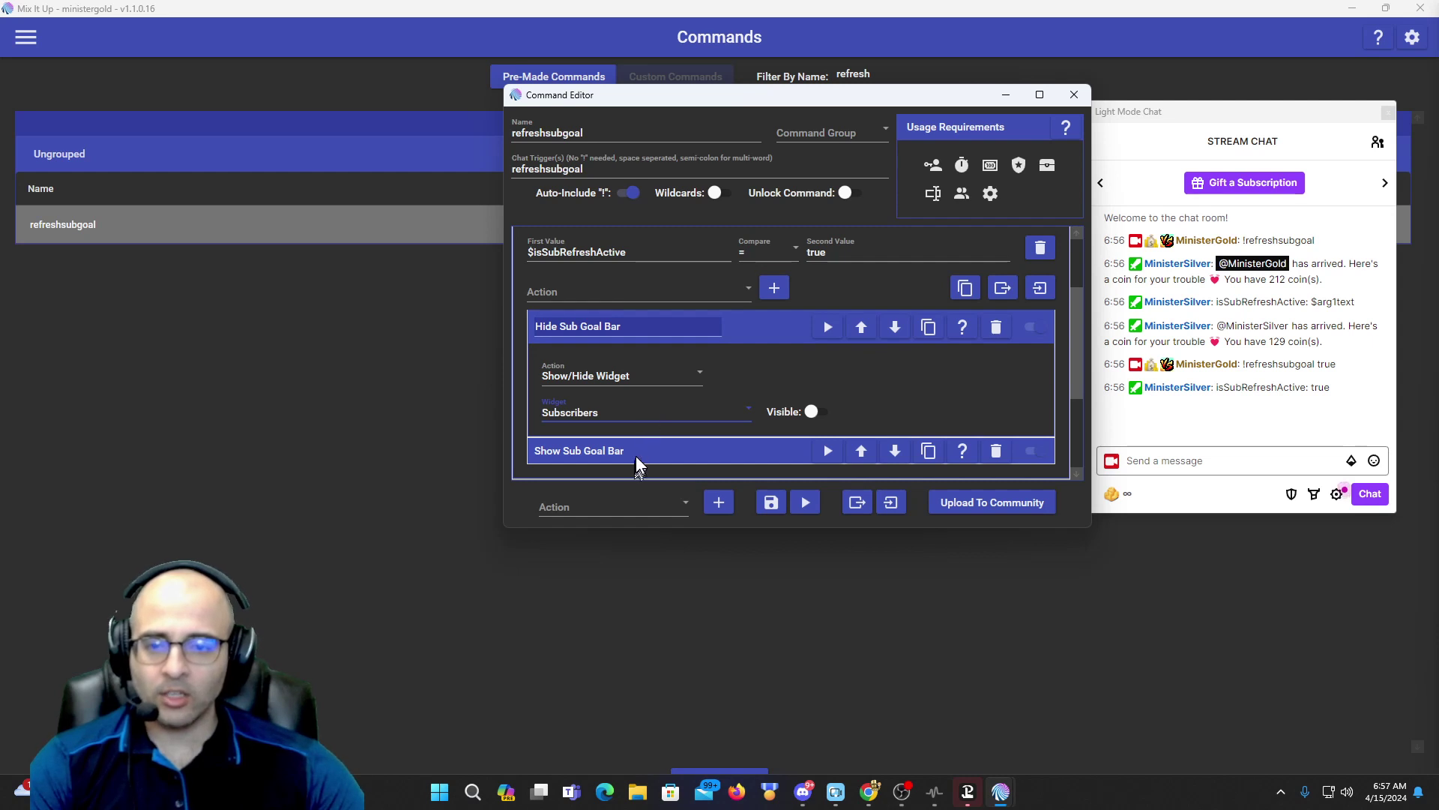
# Expand the Show Sub Goal Bar action inside Active and set its widget to Donations.
pyautogui.click(656, 444)
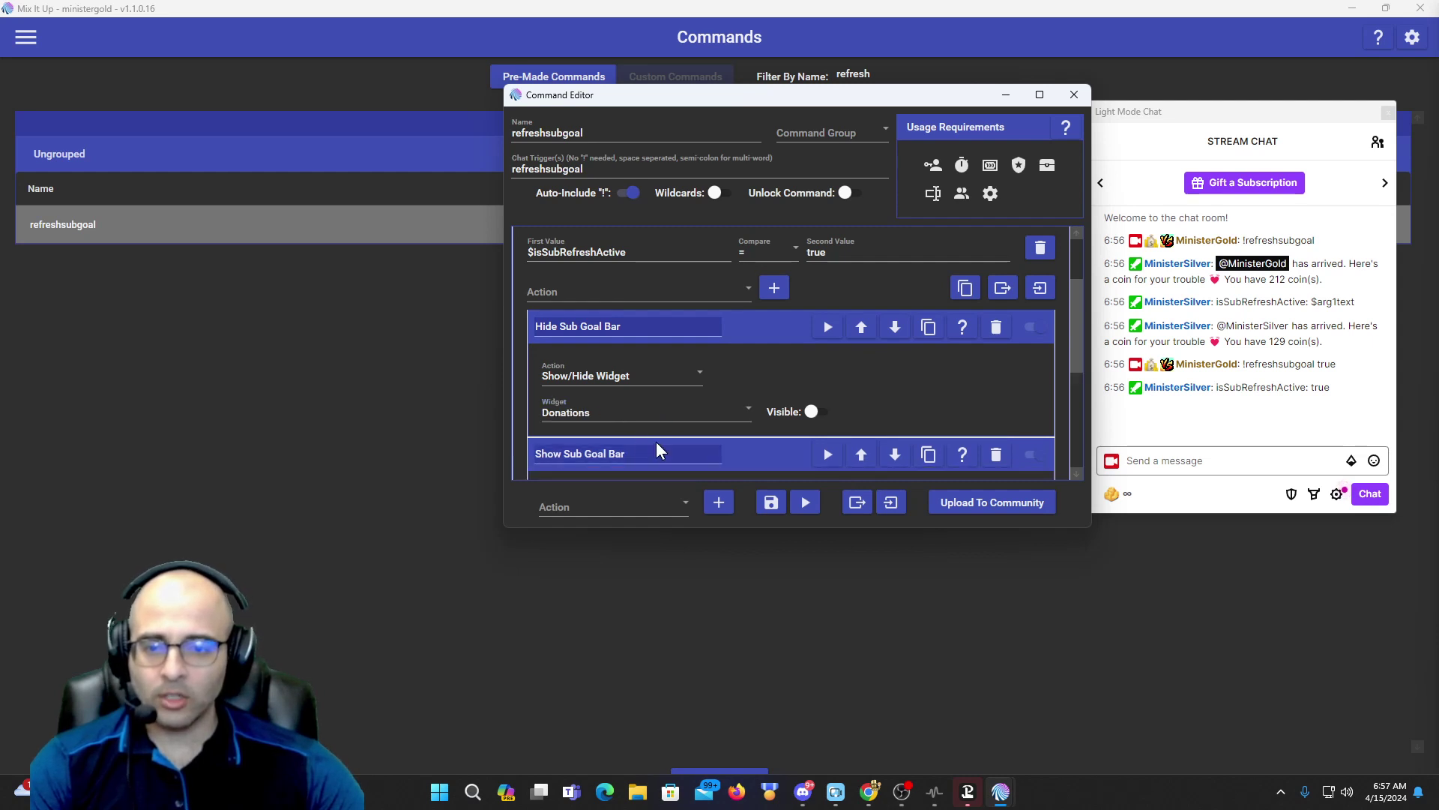
pyautogui.scroll(-2, 655, 441)
pyautogui.click(651, 455)
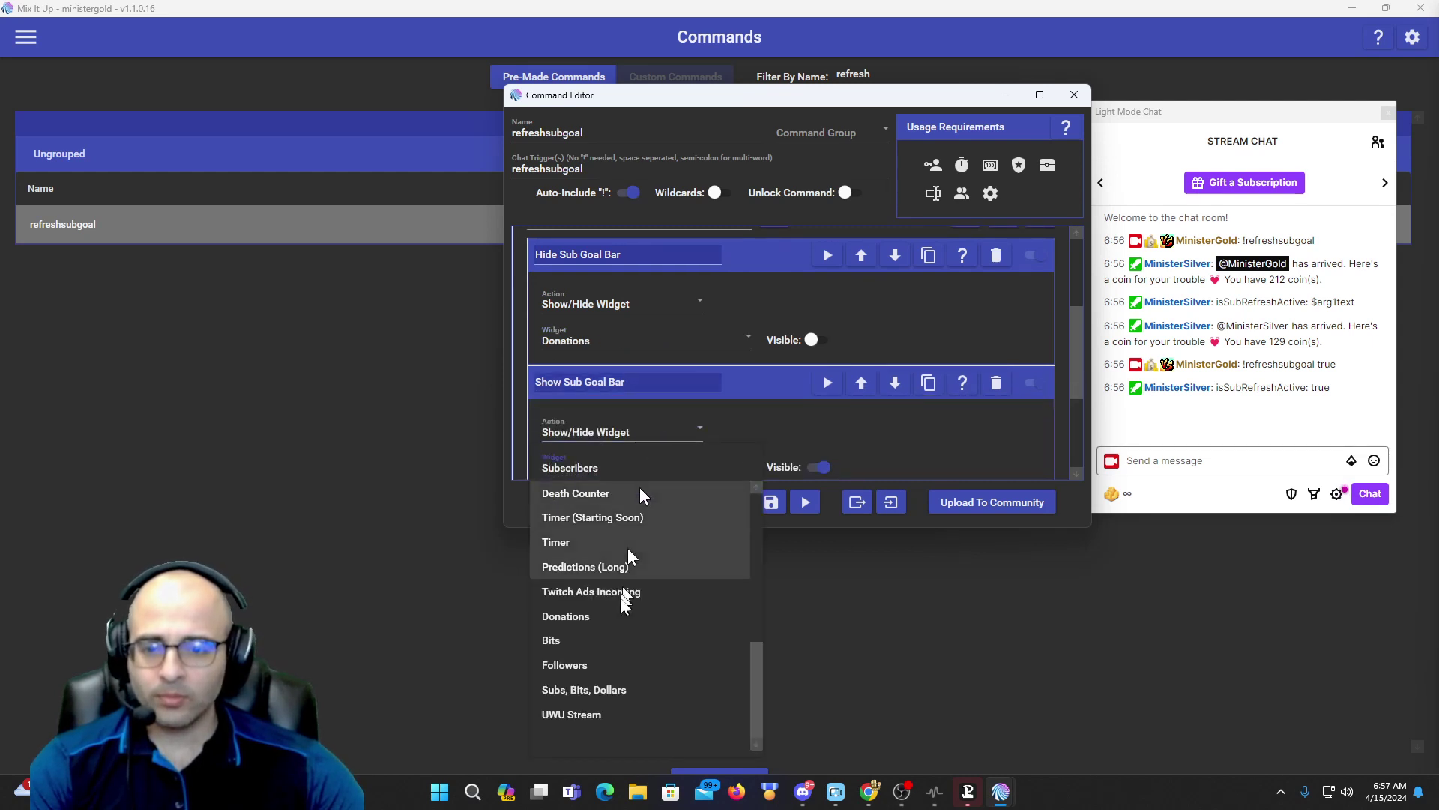
pyautogui.click(615, 622)
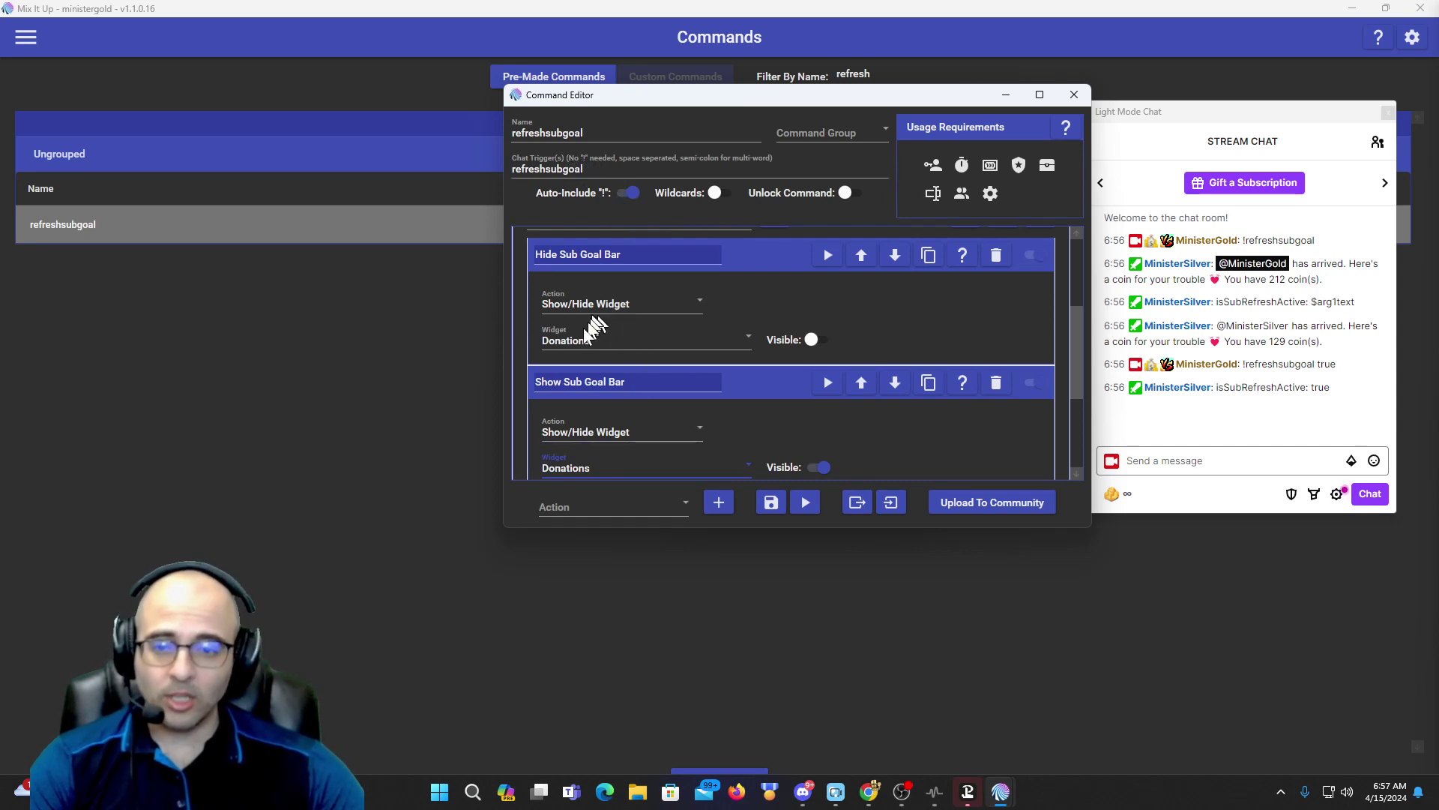
# Review the hide and show actions inside Active, collapse the expanded actions, and close the refreshsubgoal command editor without saving.
pyautogui.scroll(1, 608, 302)
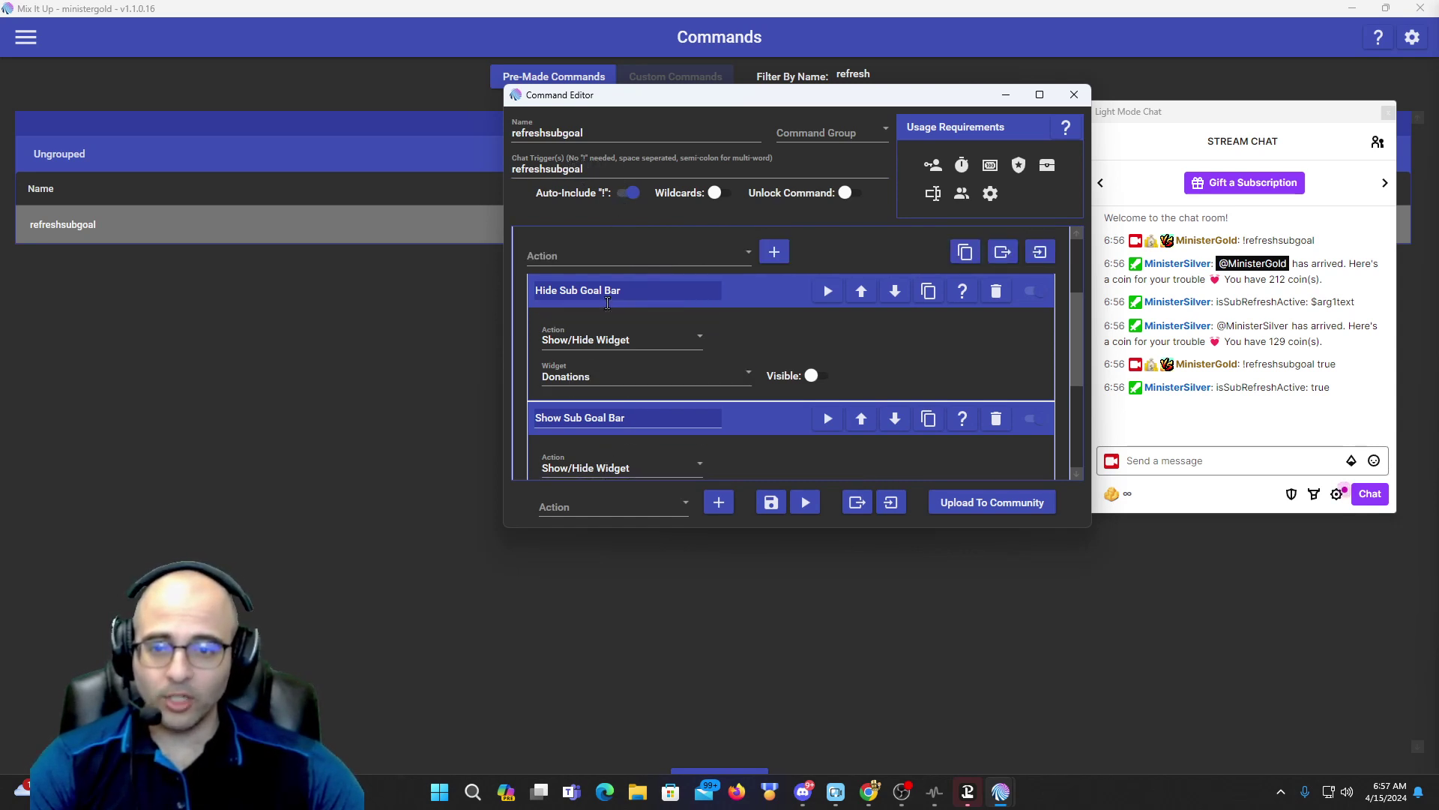
pyautogui.scroll(4, 610, 312)
pyautogui.scroll(-6, 623, 372)
pyautogui.scroll(2, 635, 428)
pyautogui.scroll(-1, 639, 428)
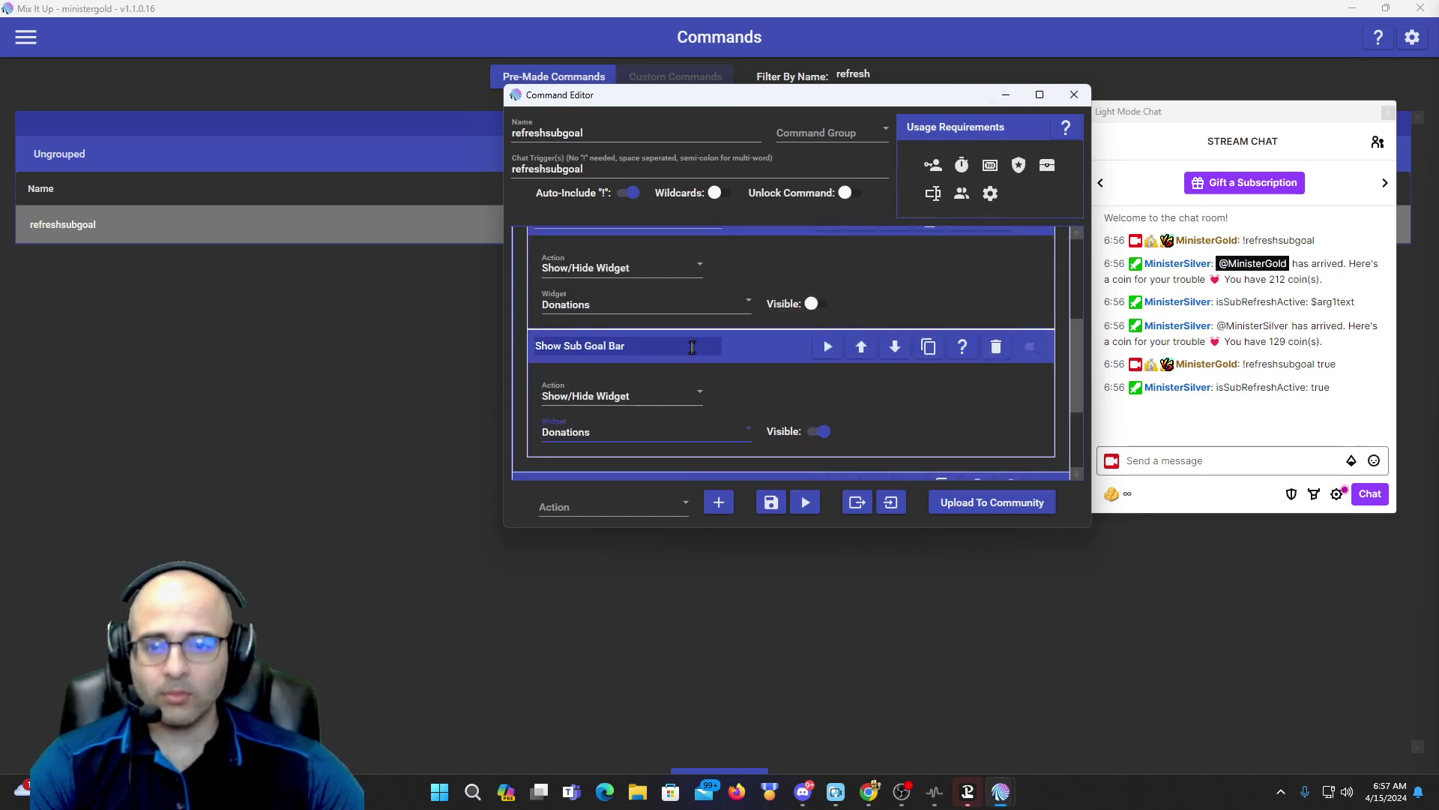
pyautogui.click(740, 347)
pyautogui.scroll(-1, 667, 435)
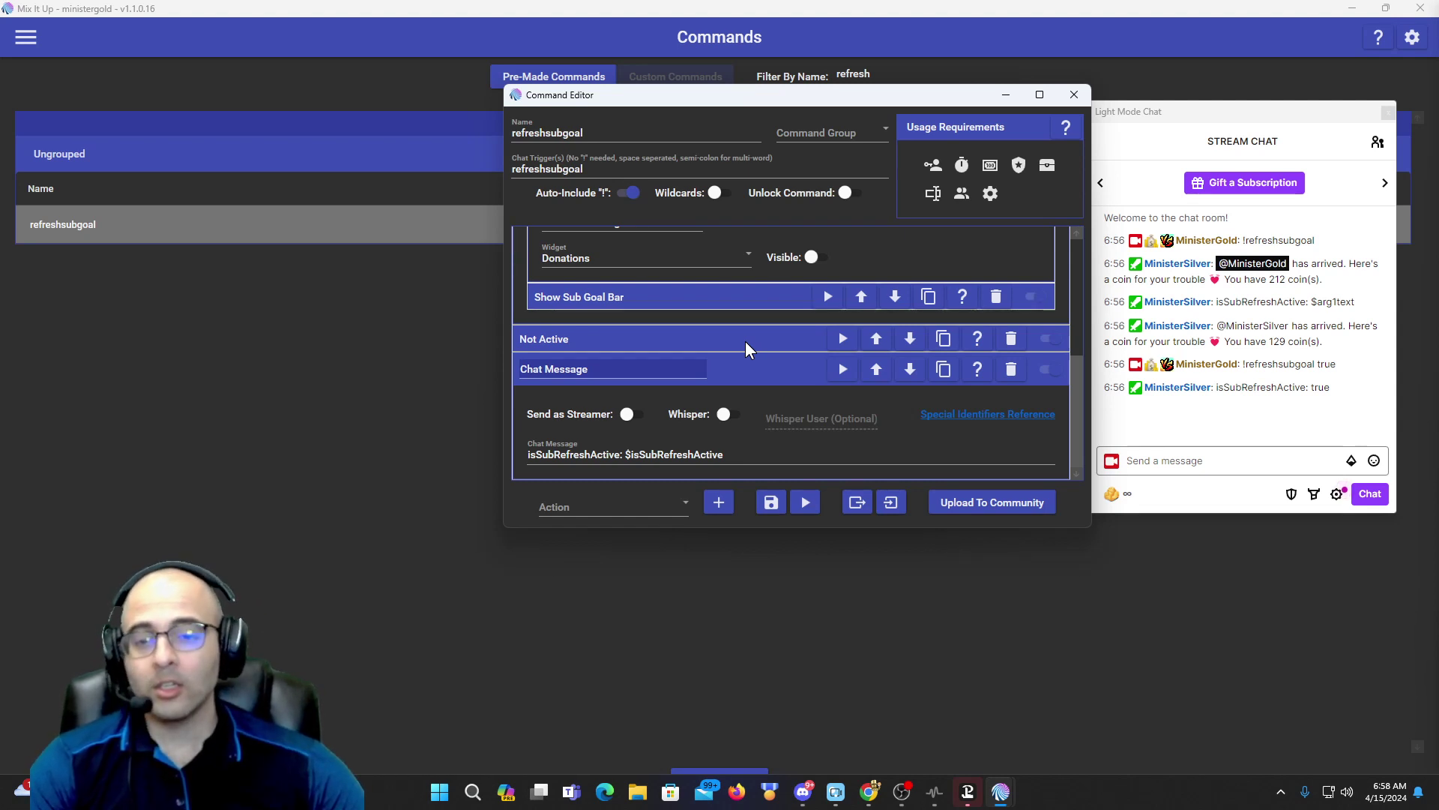
pyautogui.scroll(3, 749, 352)
pyautogui.scroll(5, 742, 338)
pyautogui.click(748, 271)
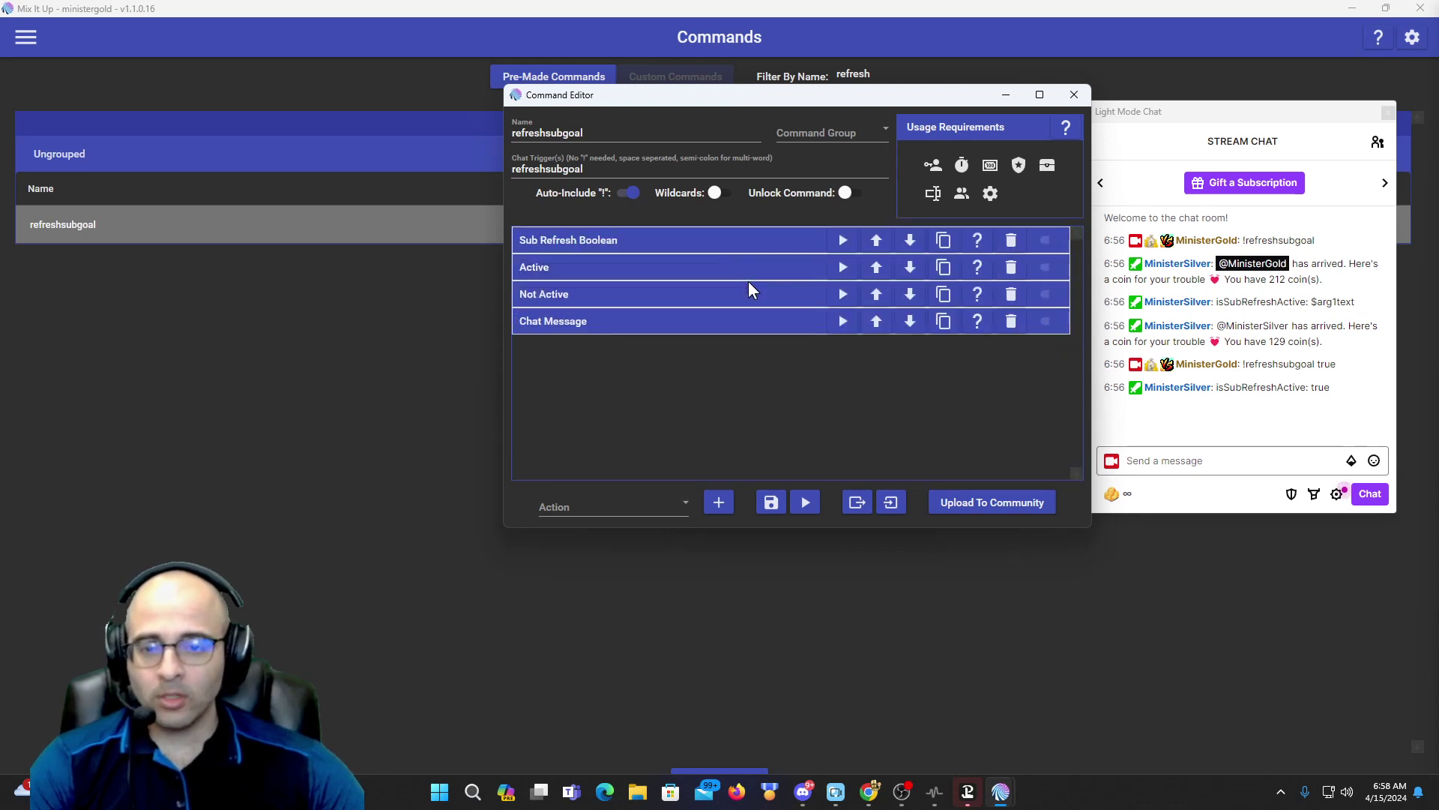
pyautogui.click(1074, 94)
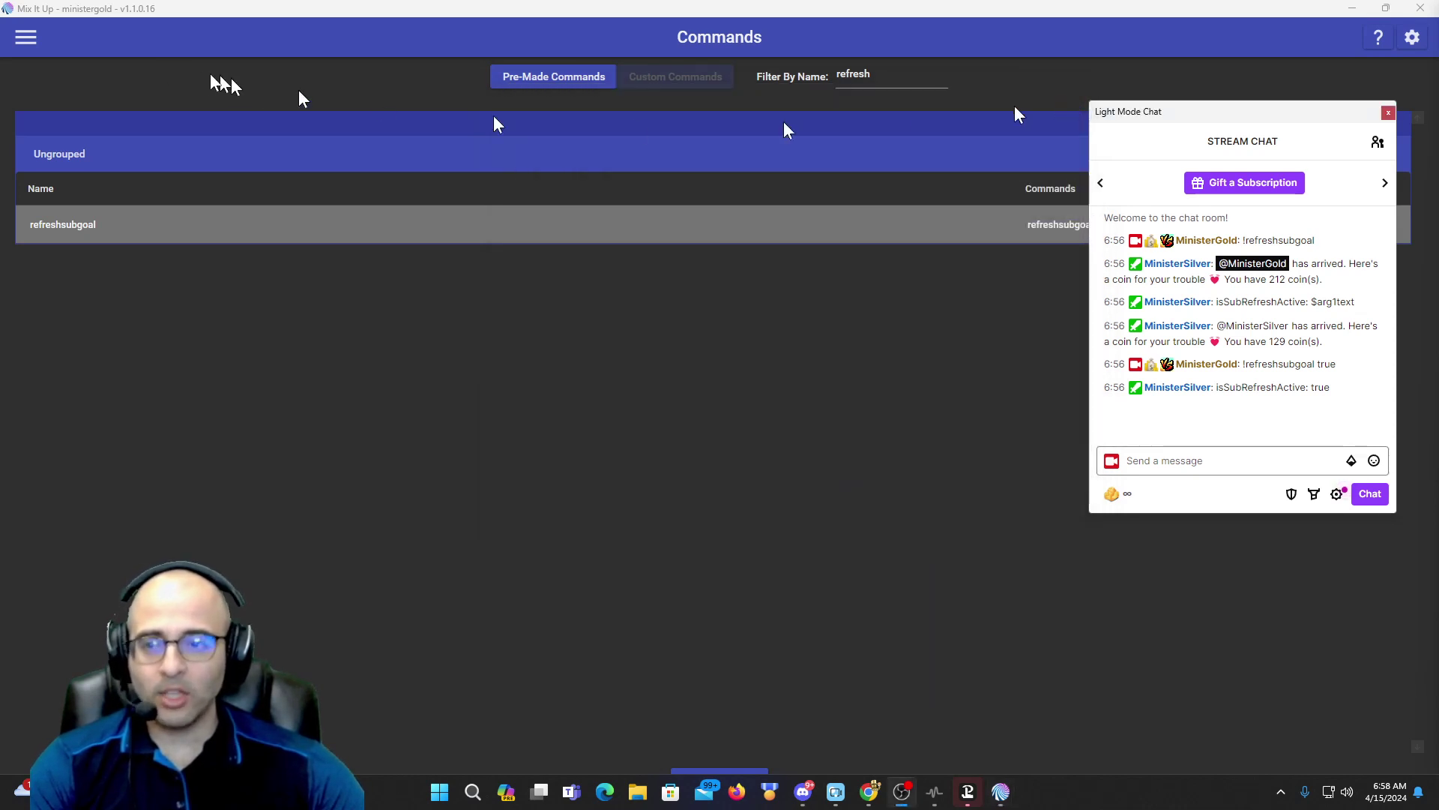
# Go to the Events page and start a DonorDrive Donation event command containing a Command action.
pyautogui.click(25, 36)
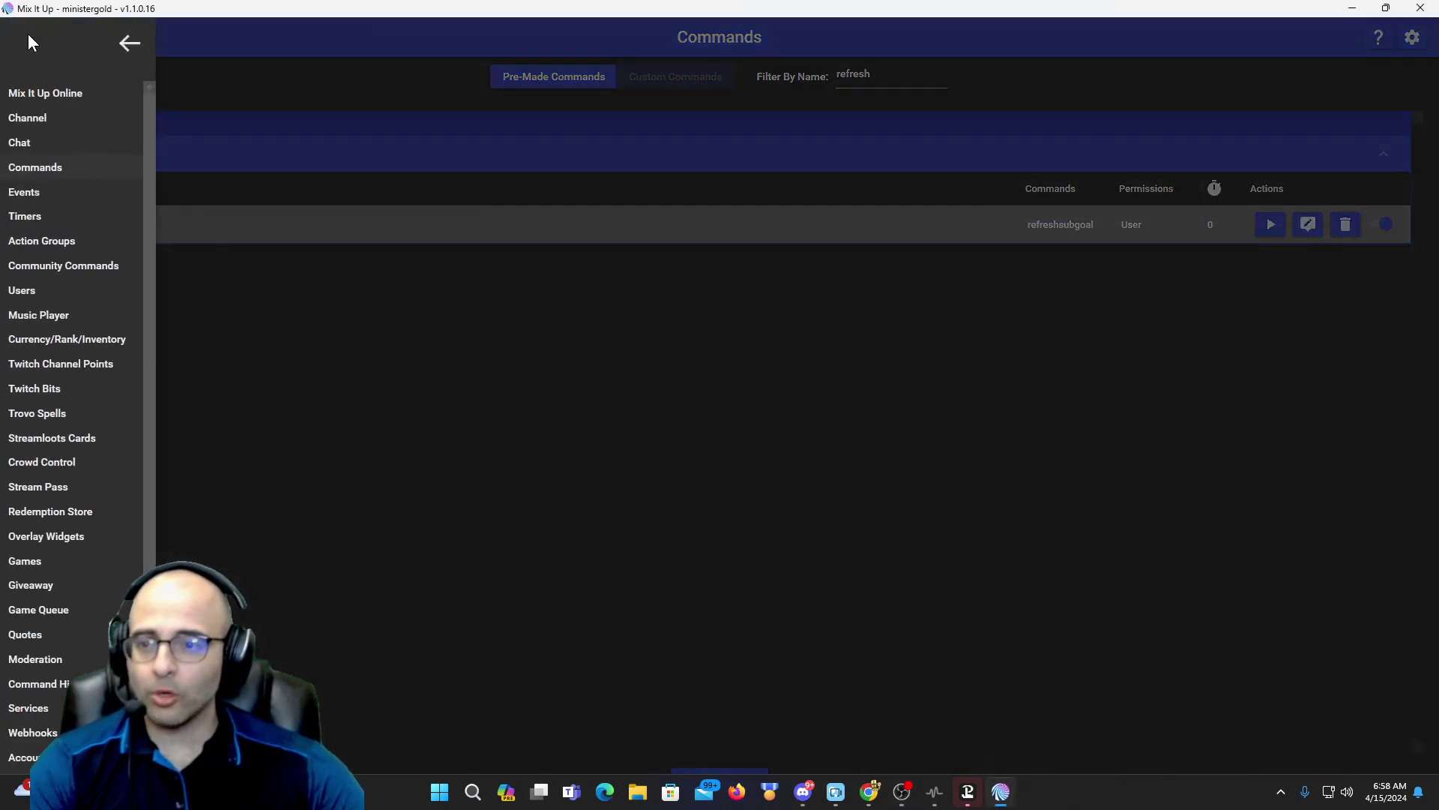
pyautogui.click(56, 196)
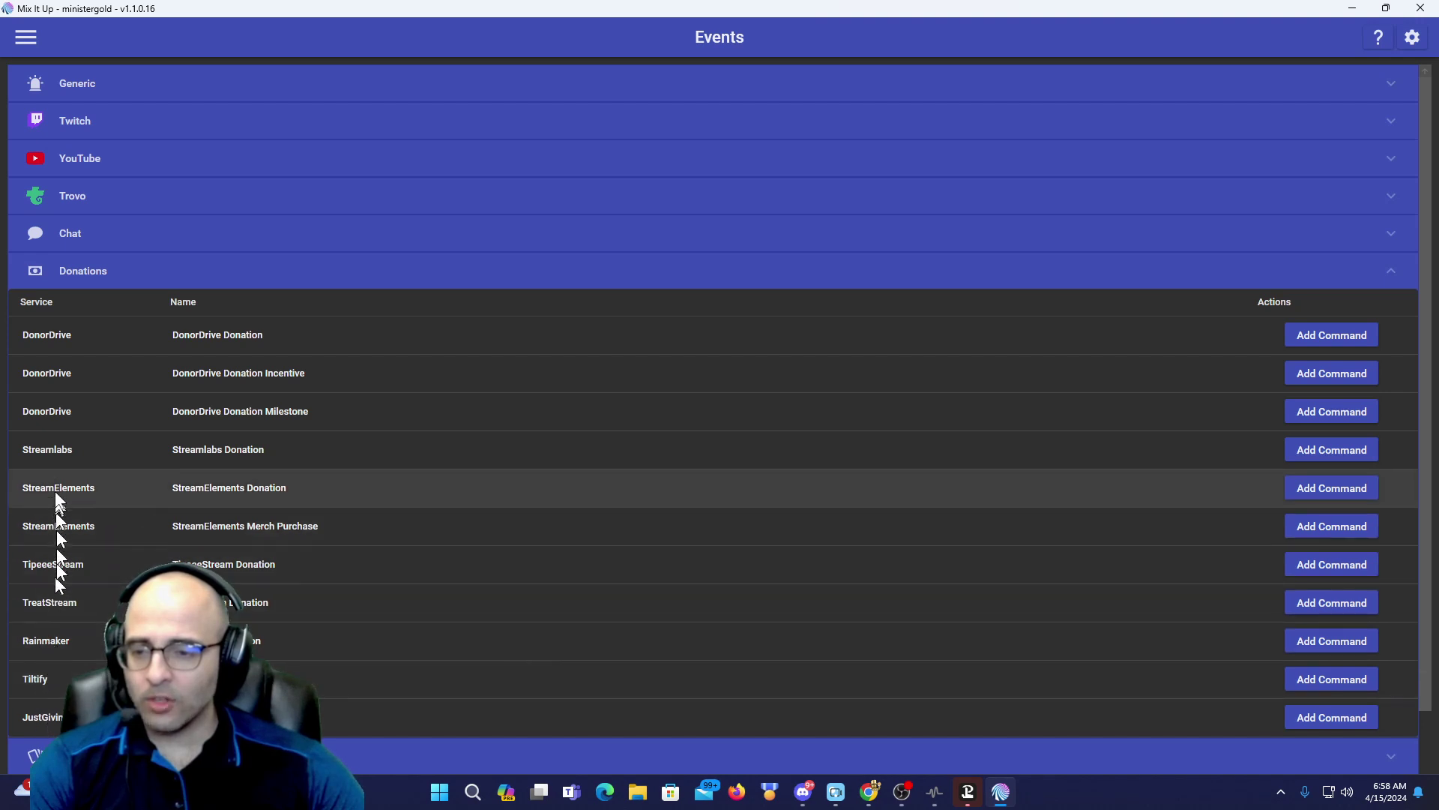
pyautogui.click(1312, 337)
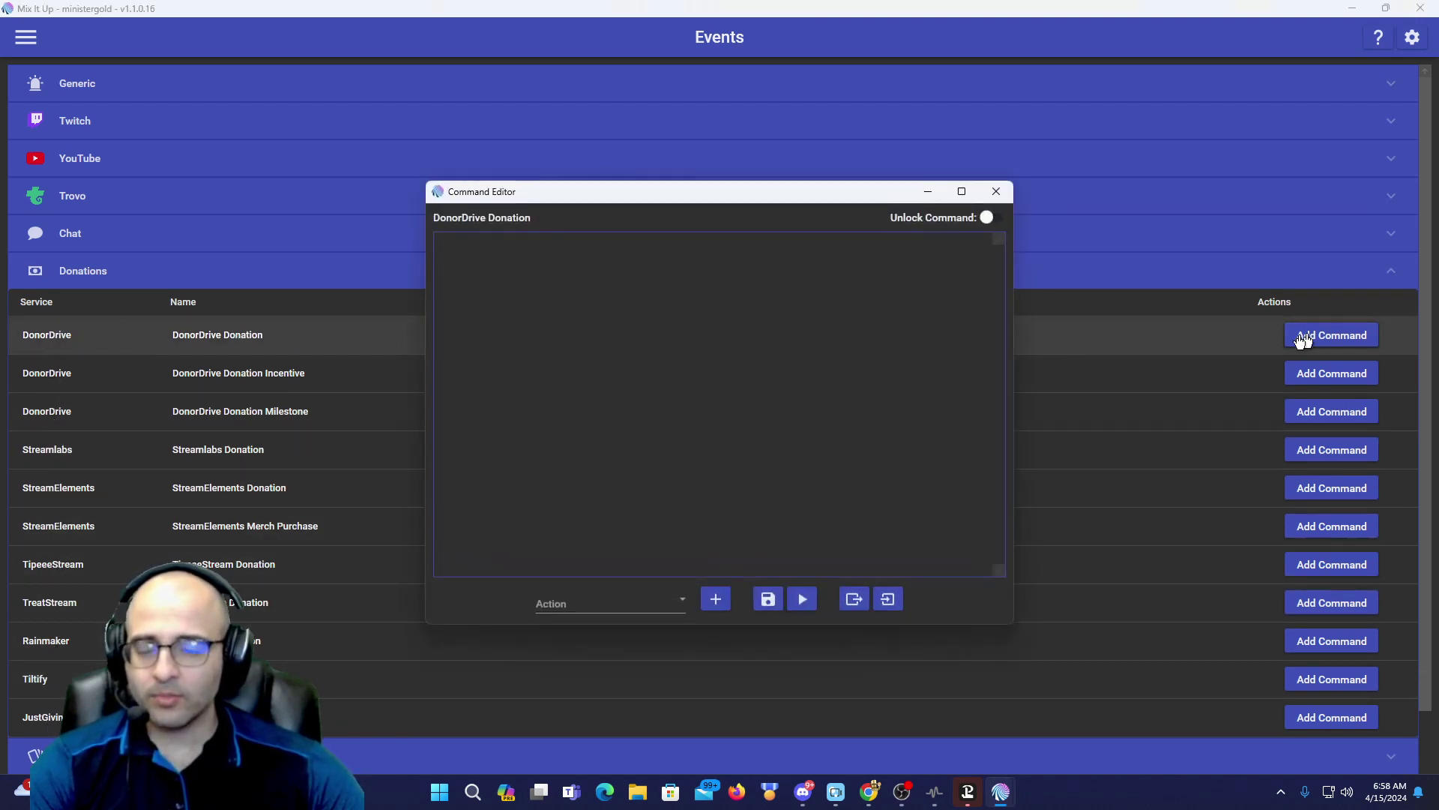
pyautogui.click(669, 598)
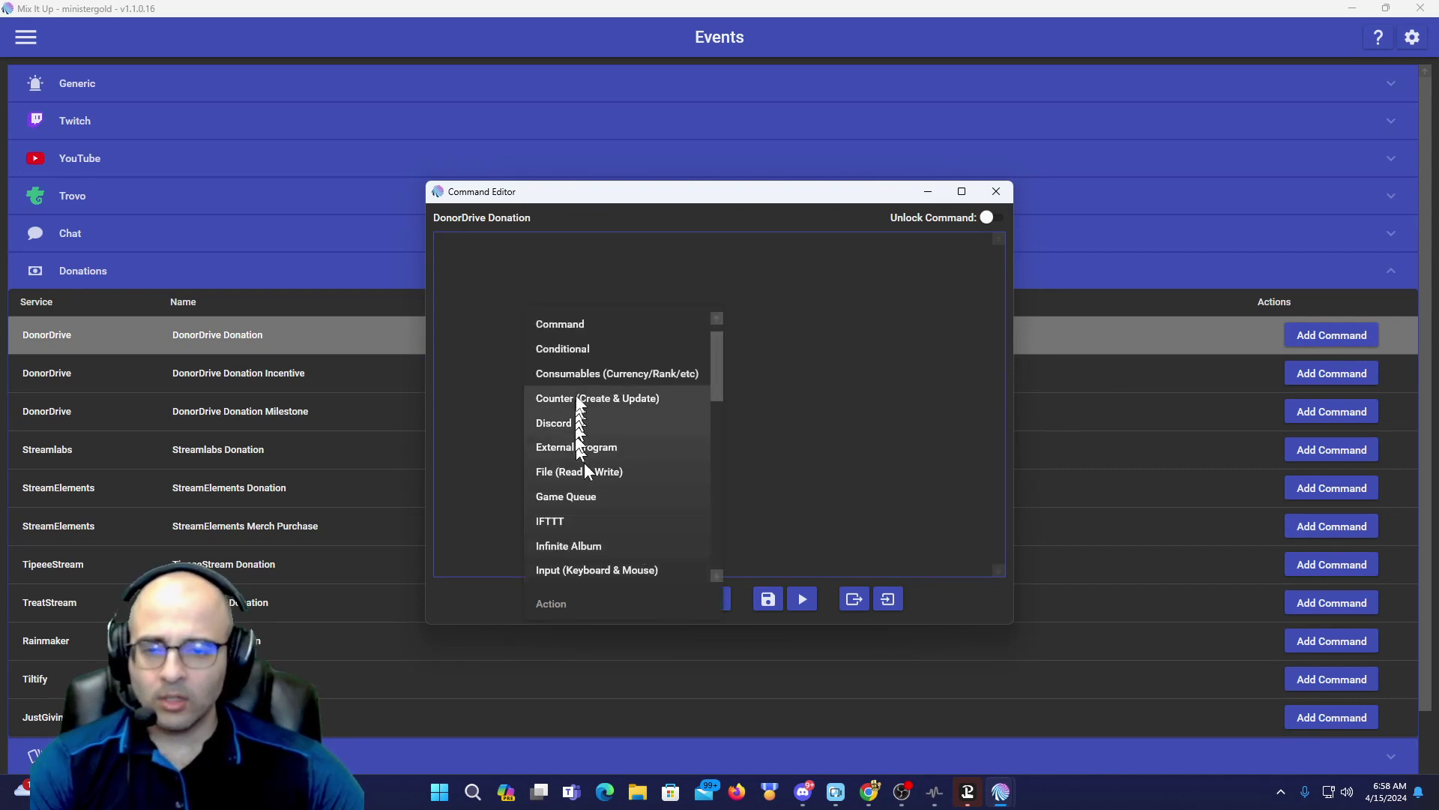
pyautogui.click(577, 325)
pyautogui.click(716, 596)
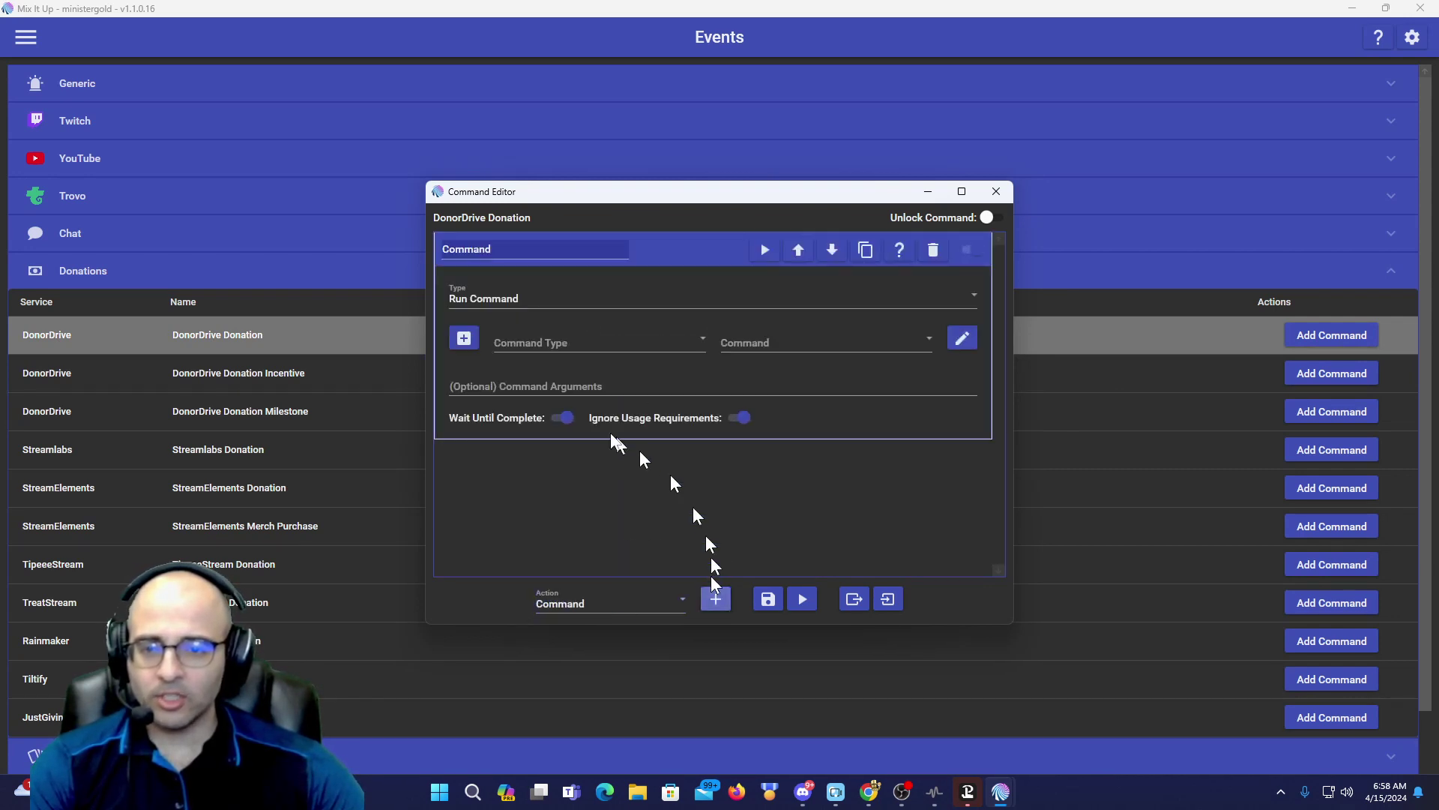
# Set the Command action's command type to Chat and find refreshsubgoal among the available commands.
pyautogui.click(560, 343)
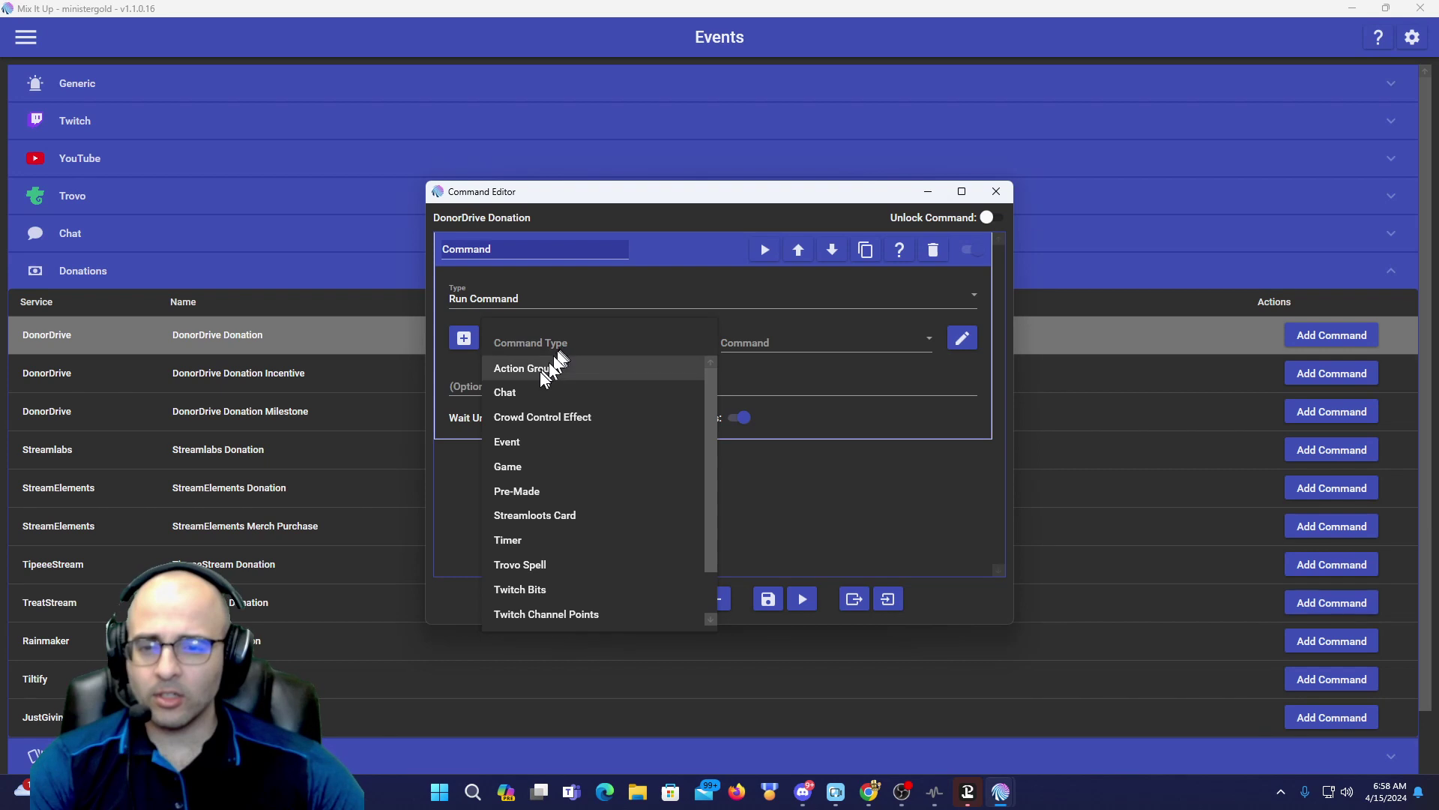
pyautogui.click(533, 377)
pyautogui.click(536, 354)
pyautogui.click(518, 368)
pyautogui.click(799, 348)
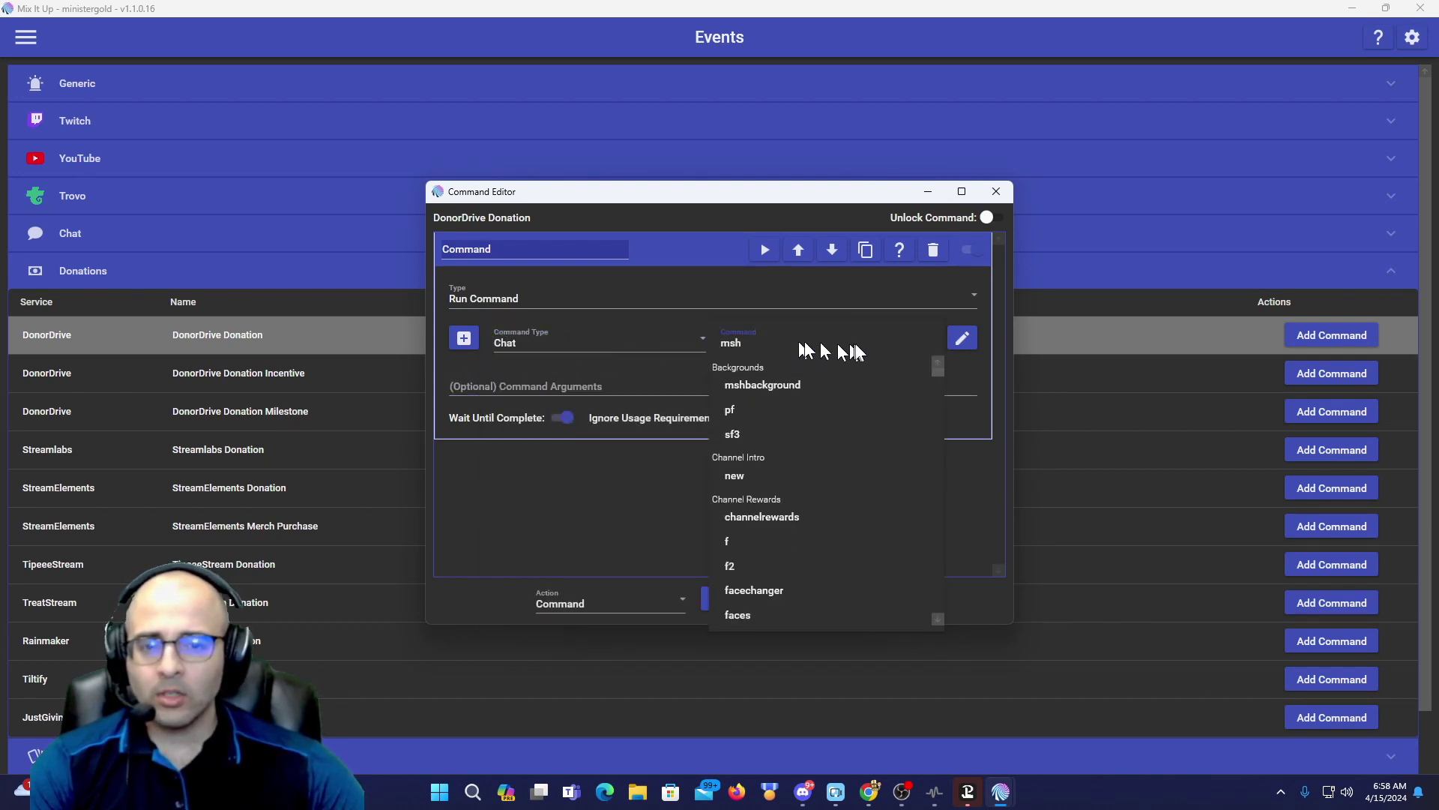
pyautogui.scroll(-10, 839, 532)
pyautogui.scroll(-5, 840, 540)
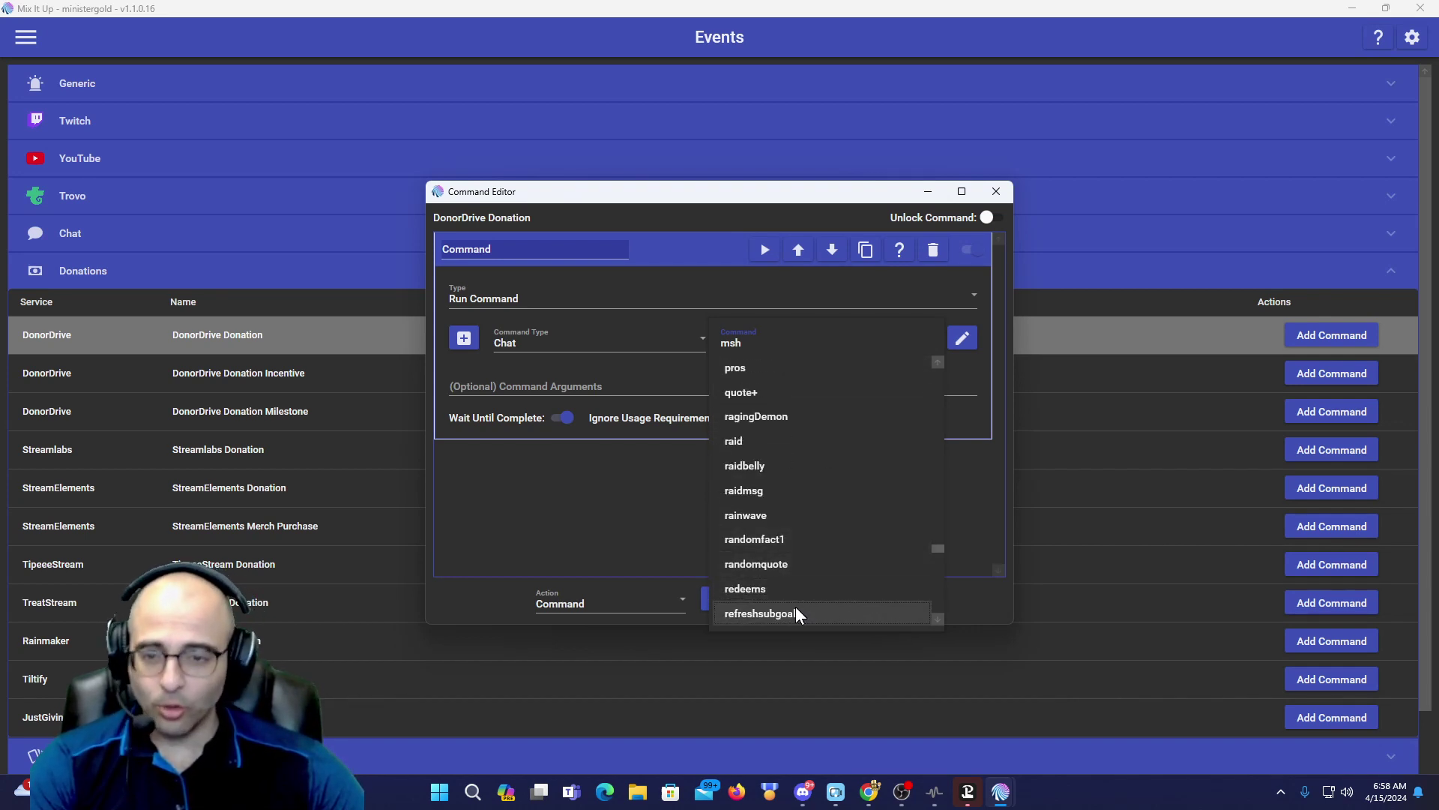
pyautogui.click(584, 510)
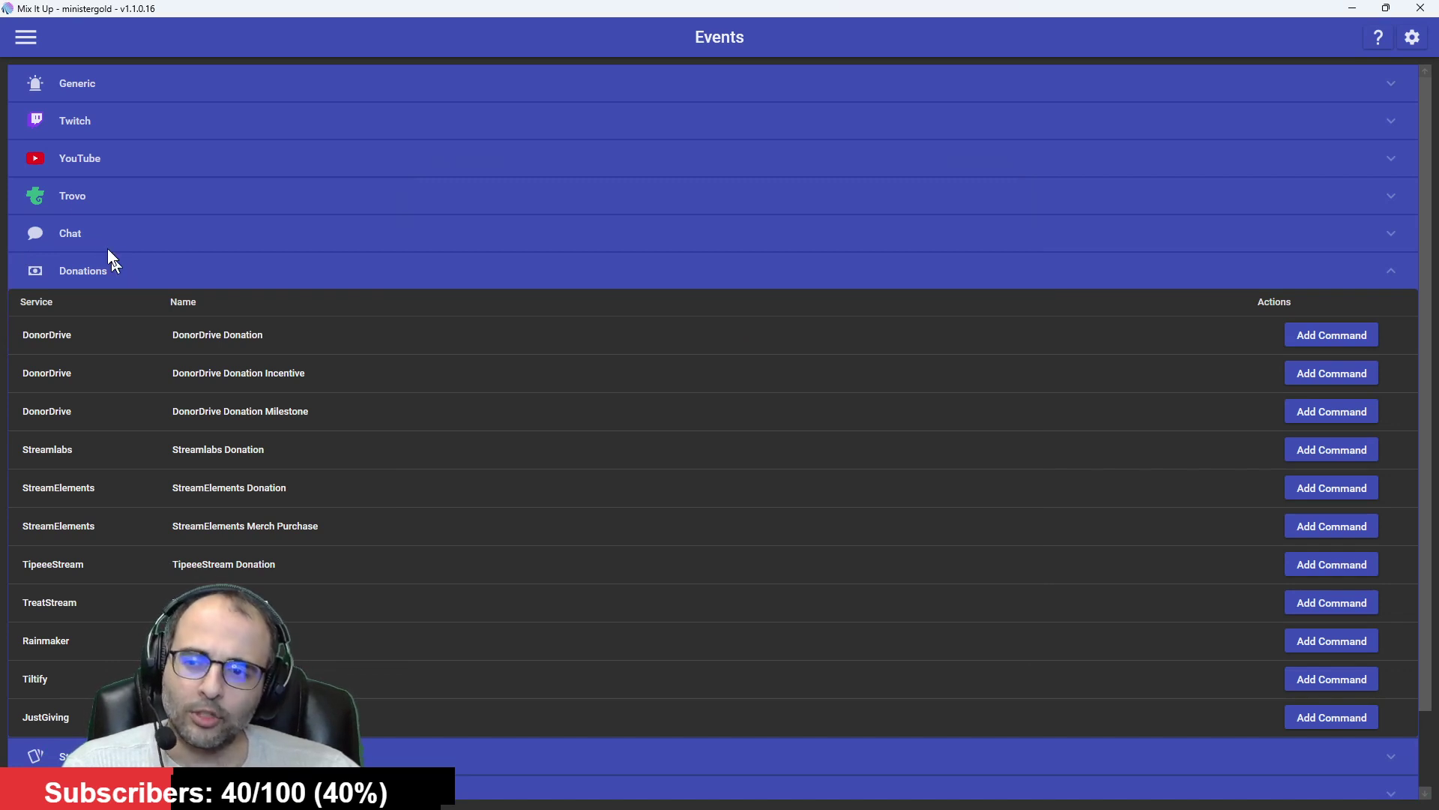
# Open the second Donations overlay widget, examine its goal settings and HTML style, and close its editor.
pyautogui.click(28, 38)
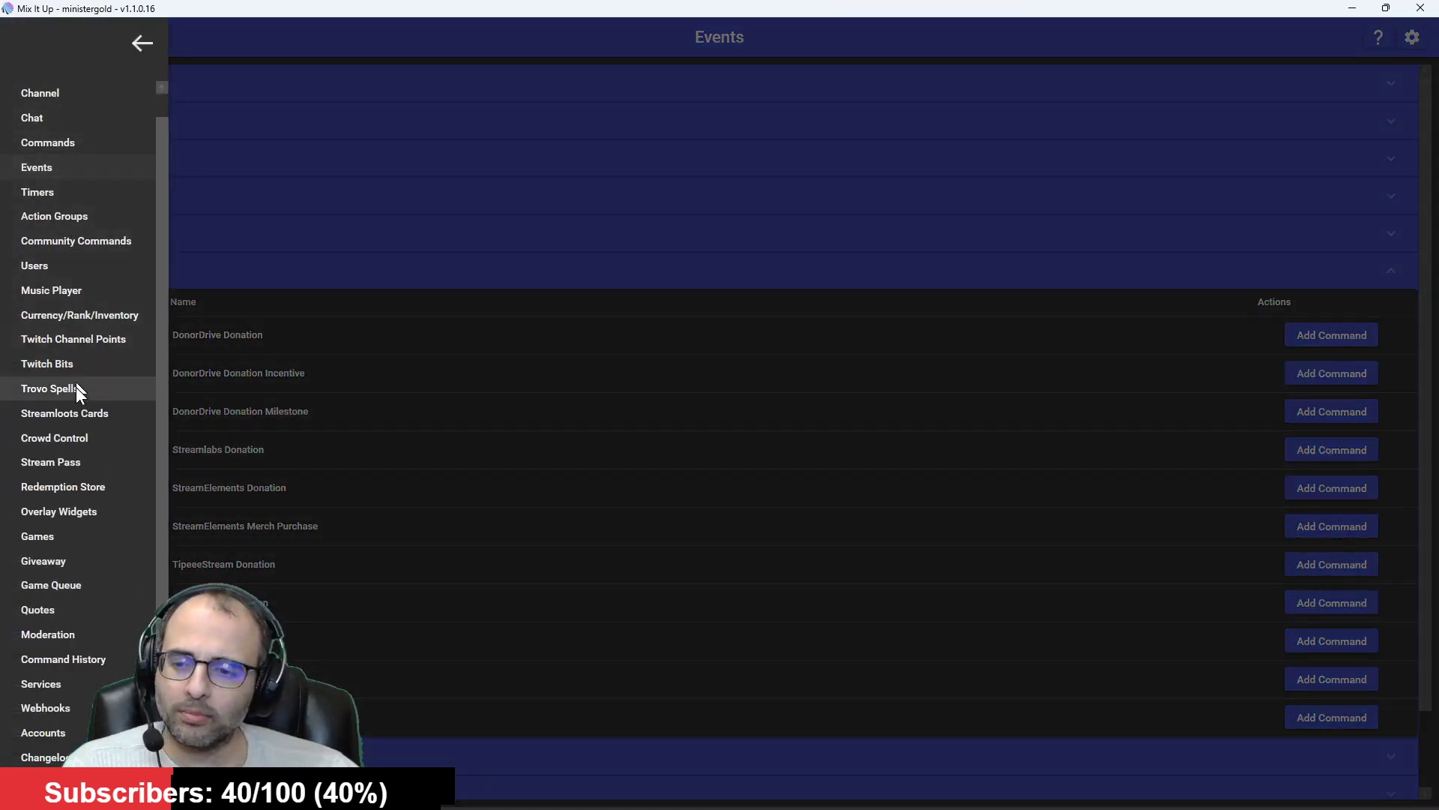
pyautogui.click(79, 505)
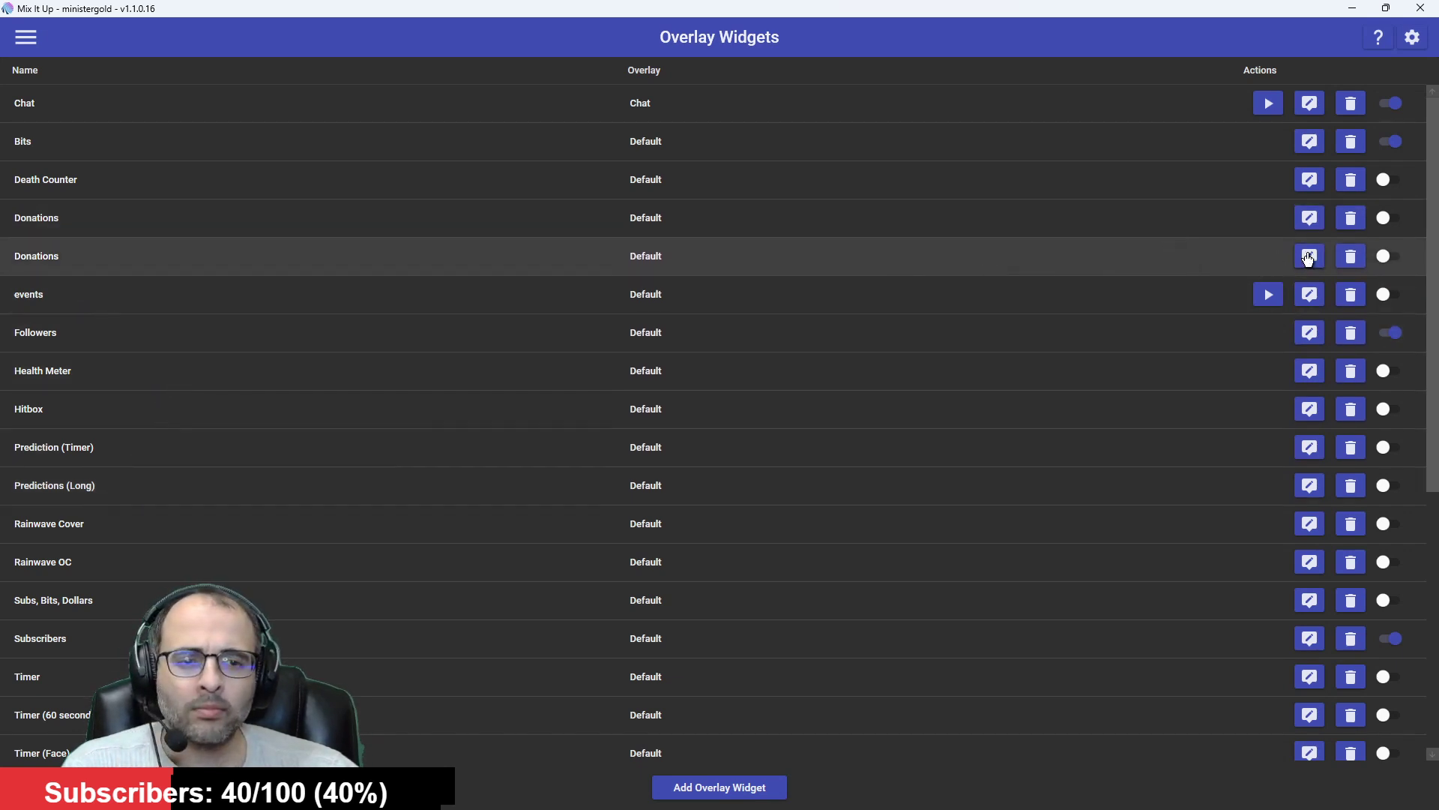
pyautogui.click(1309, 256)
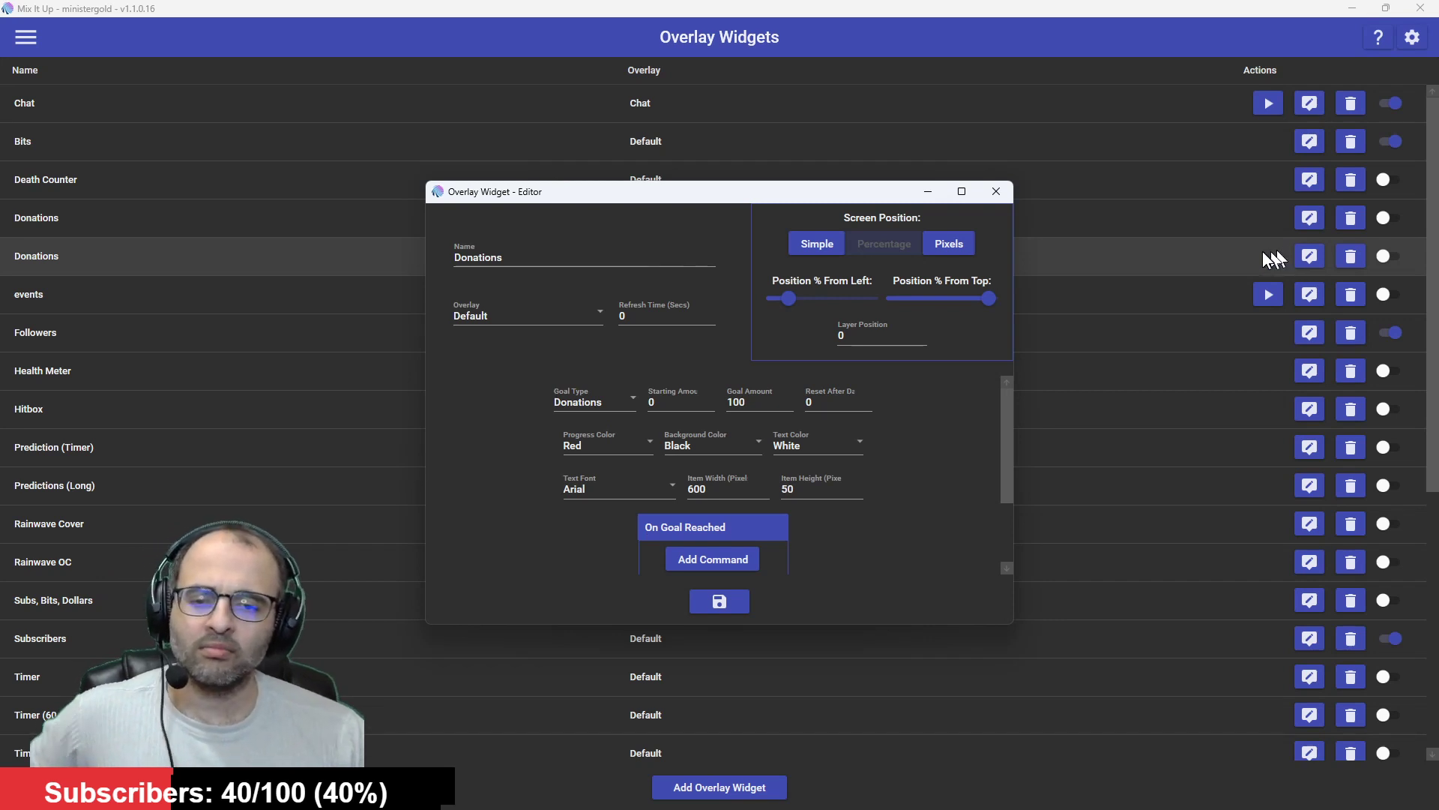
pyautogui.click(1289, 246)
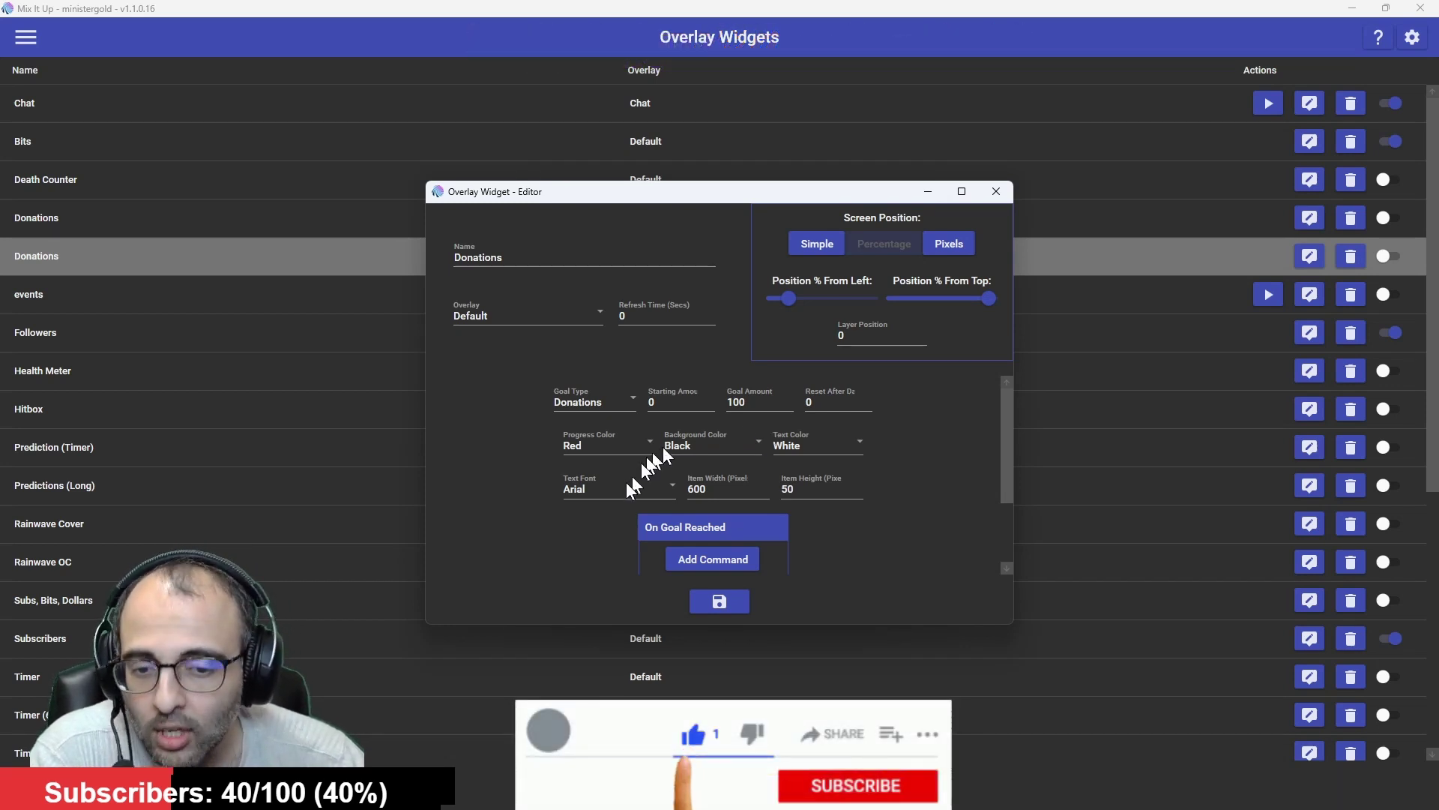
pyautogui.scroll(-3, 554, 534)
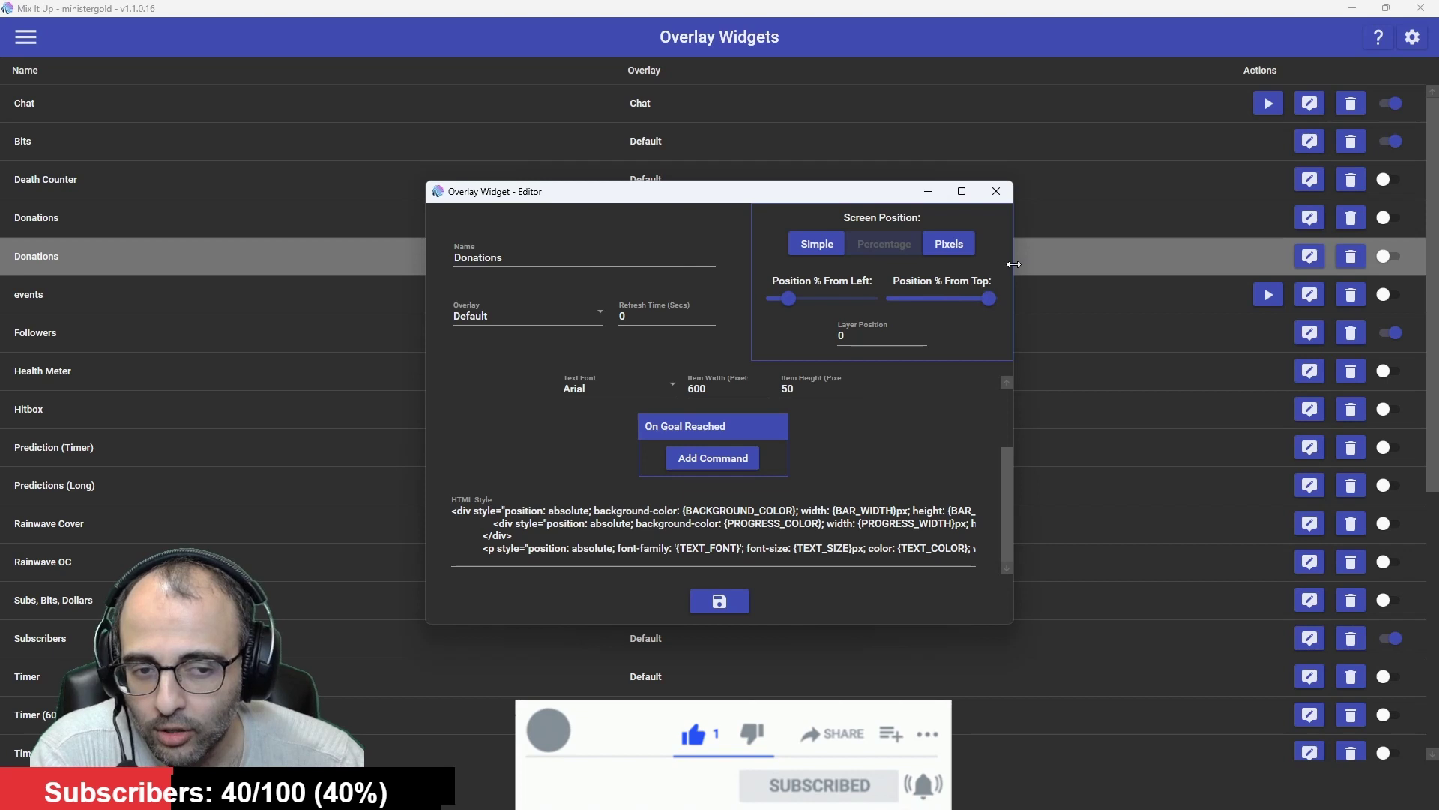
pyautogui.click(996, 192)
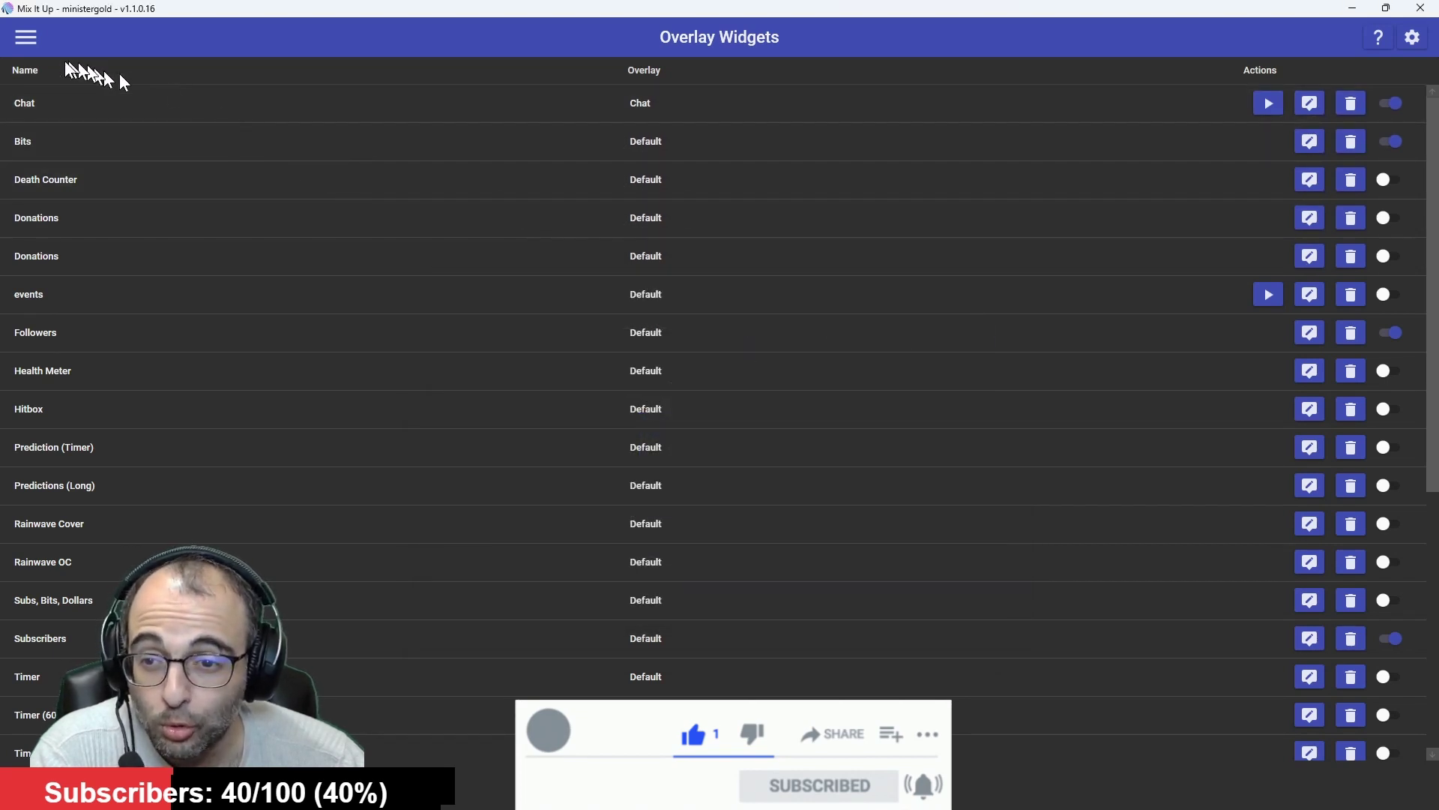